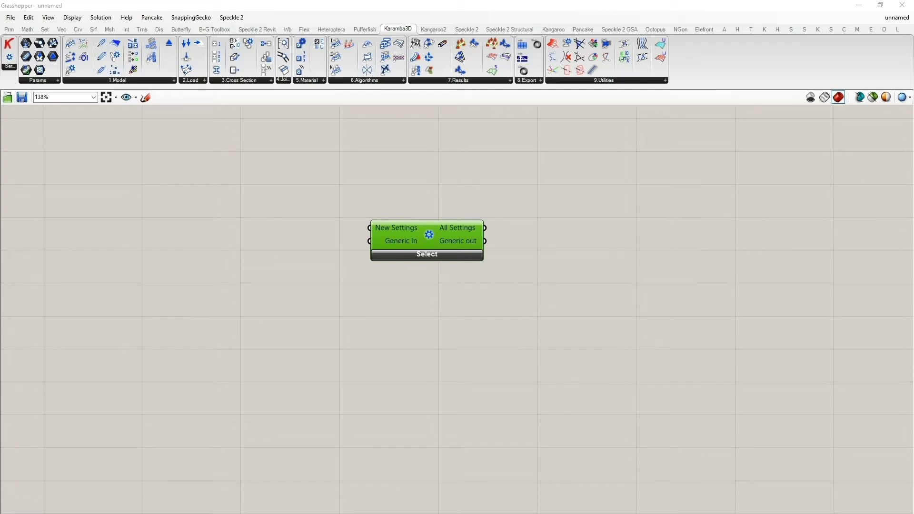
# - Scroll through the karamba.ini file in Notepad++ to review the unit settings
pyautogui.moveTo(523, 513); pyautogui.dragTo(558, 92)
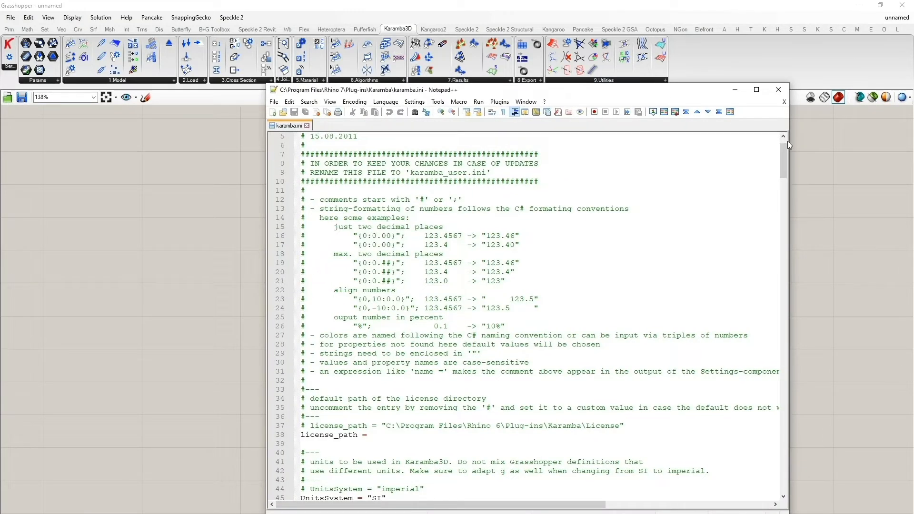
pyautogui.moveTo(783, 156); pyautogui.dragTo(775, 181)
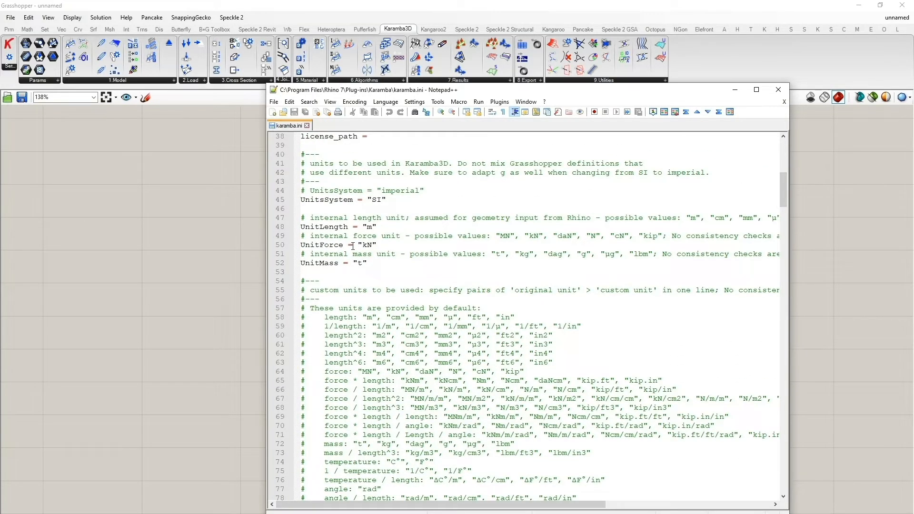
pyautogui.scroll(-9, 362, 246)
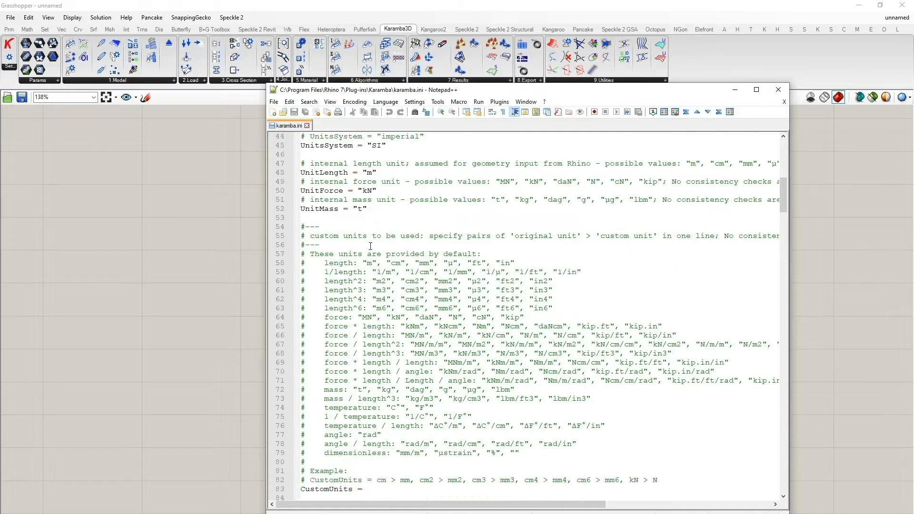
pyautogui.scroll(2, 352, 232)
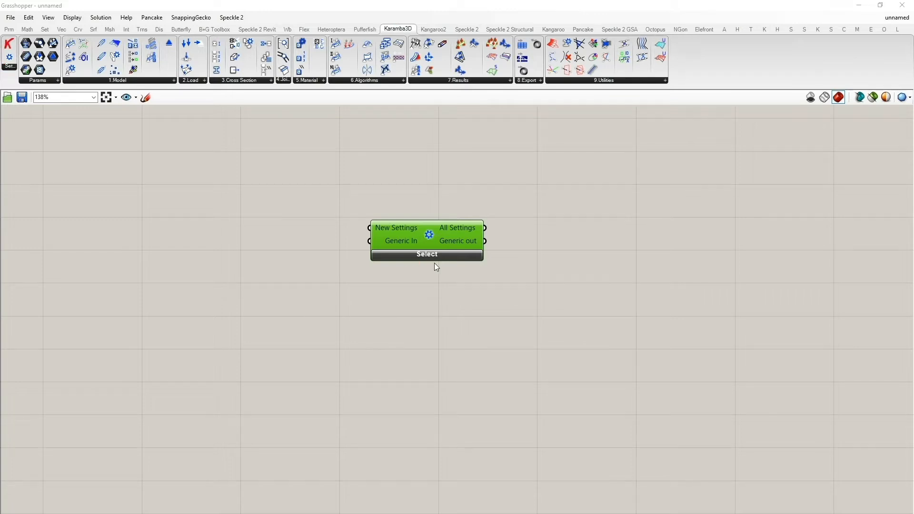
# - Expand the Settings component's selector to show the Input Length Unit option
pyautogui.click(431, 258)
pyautogui.click(443, 213)
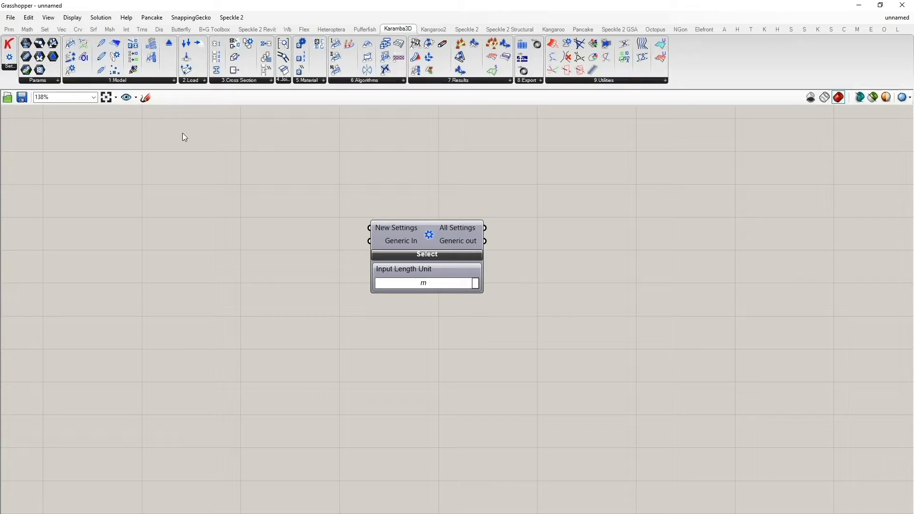
# - Add a Panel, connect the Settings component's All Settings output to it, and enlarge it
pyautogui.moveTo(9, 33)
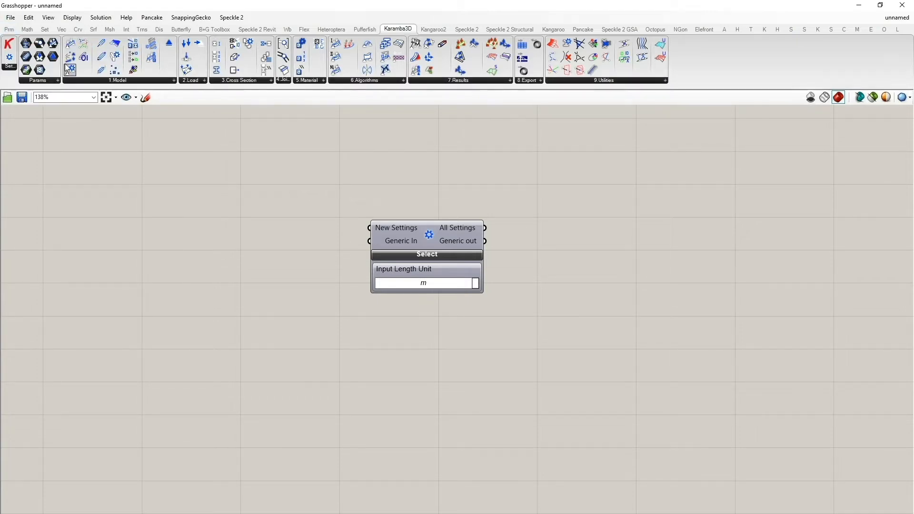
pyautogui.click(9, 29)
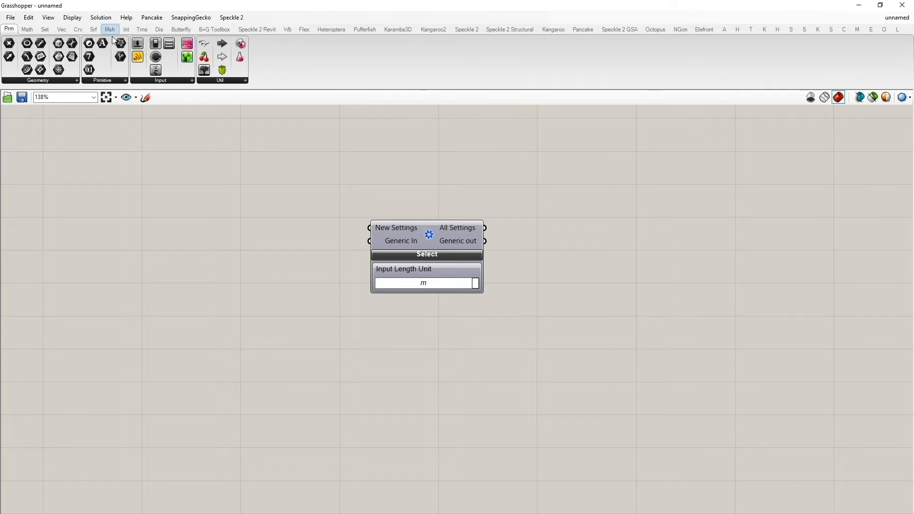
pyautogui.moveTo(137, 57); pyautogui.dragTo(650, 247)
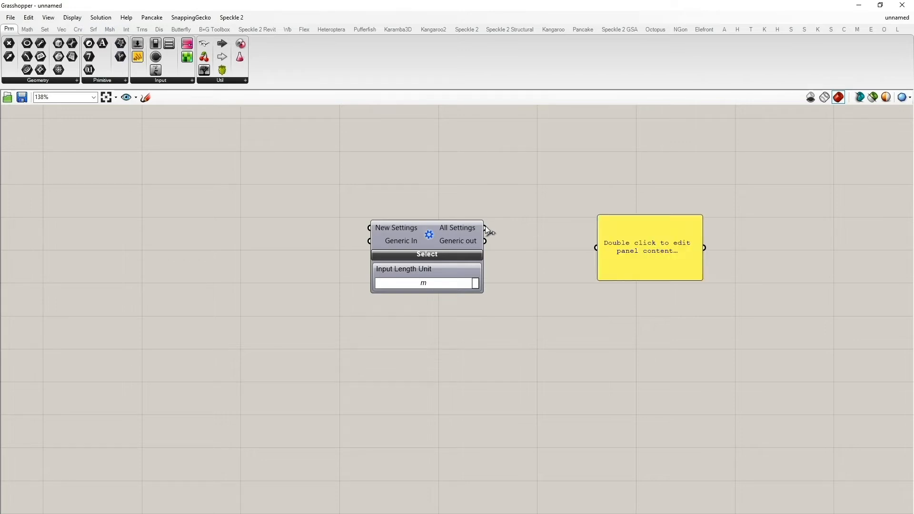
pyautogui.moveTo(485, 228); pyautogui.dragTo(575, 169)
pyautogui.moveTo(636, 213); pyautogui.dragTo(898, 463)
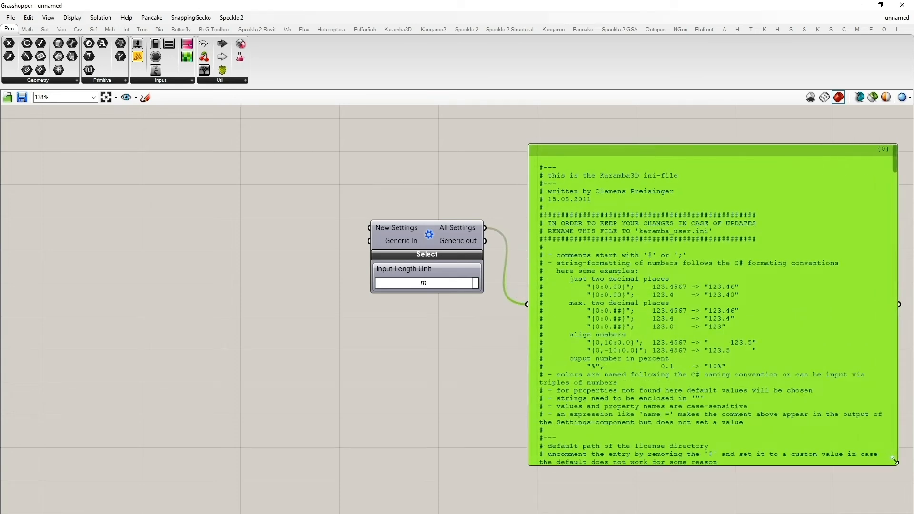
# - Scroll the settings panel to examine the gravity and limit_dist entries
pyautogui.moveTo(369, 345); pyautogui.dragTo(306, 335, button='right')
pyautogui.scroll(2, 584, 274)
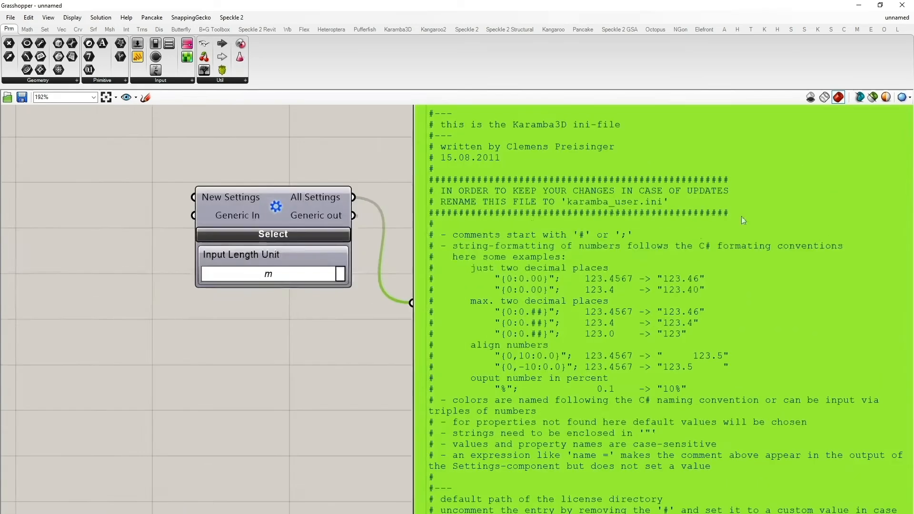
pyautogui.scroll(-2, 715, 192)
pyautogui.moveTo(411, 184); pyautogui.dragTo(384, 184, button='right')
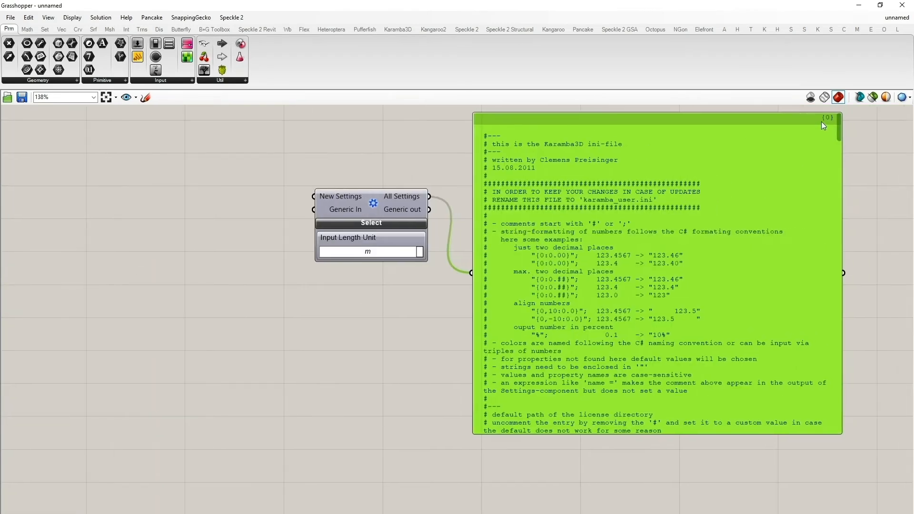
pyautogui.moveTo(838, 123); pyautogui.dragTo(886, 198)
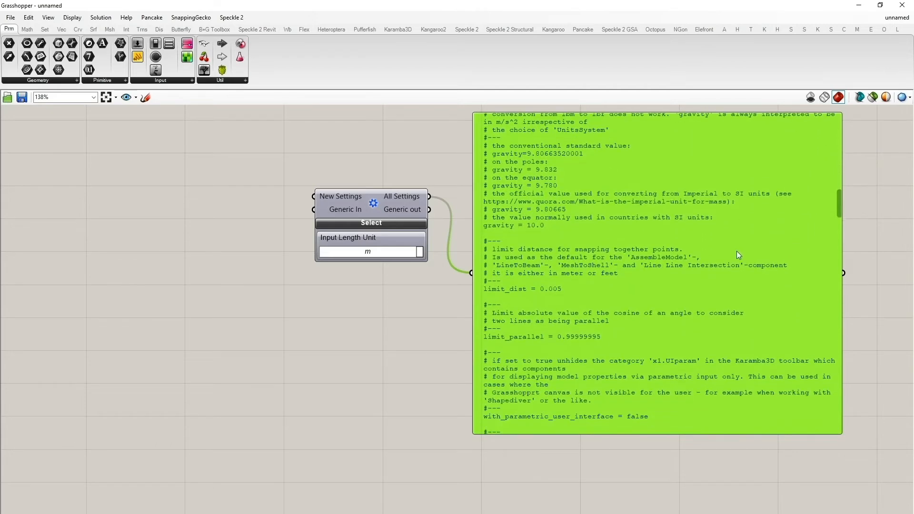
pyautogui.rightClick(724, 284)
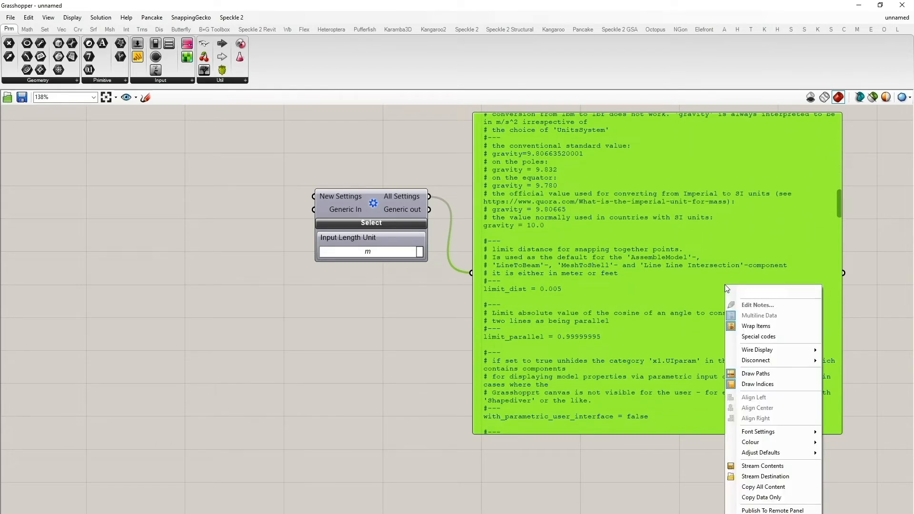
pyautogui.click(633, 485)
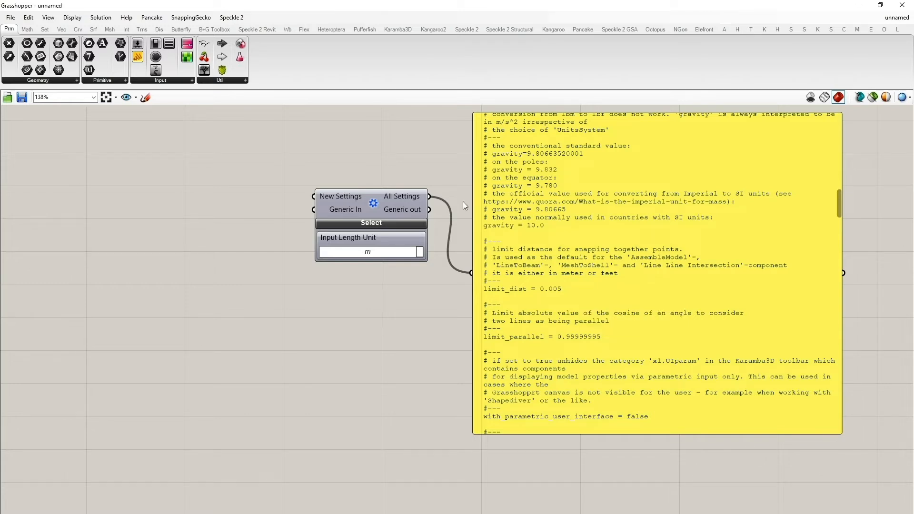
# - Add a panel containing limit_dist = 0.1 and connect it to the New Settings input
pyautogui.moveTo(137, 57); pyautogui.dragTo(189, 253)
pyautogui.doubleClick(184, 254)
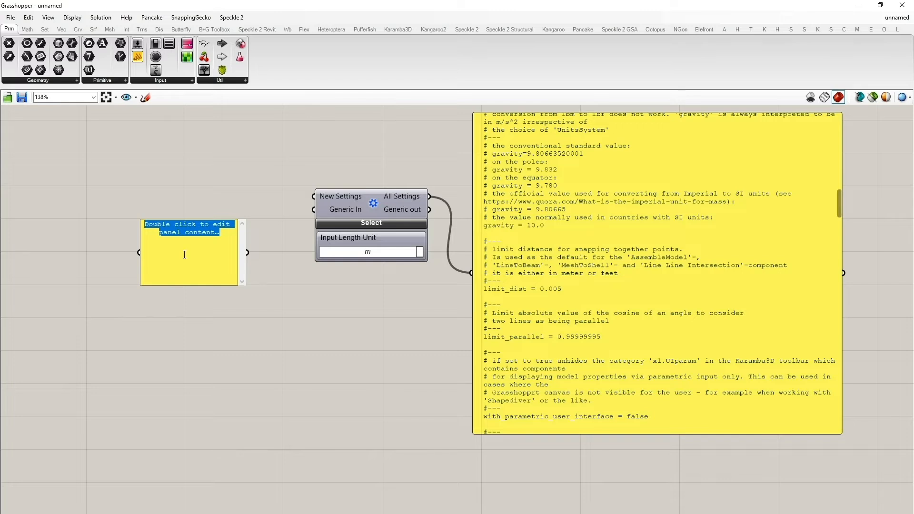
pyautogui.write('limit_dist = 0.1')
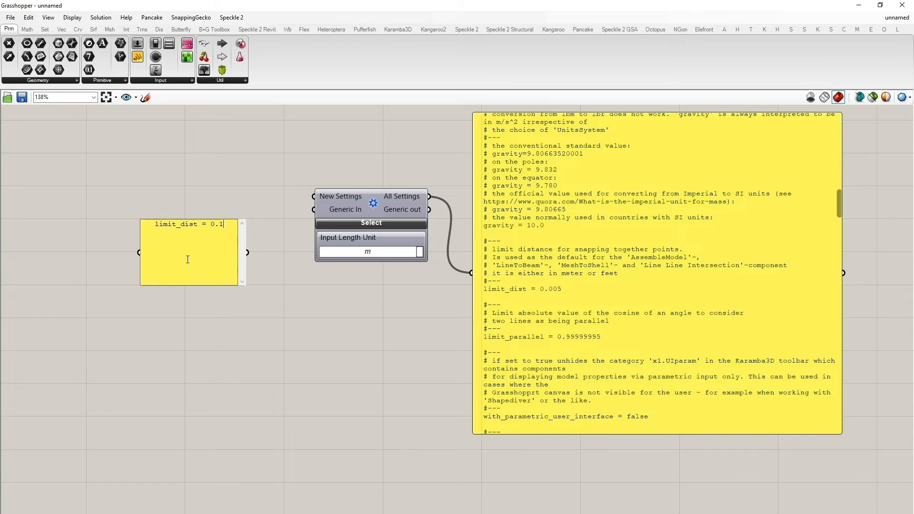
pyautogui.click(256, 288)
pyautogui.moveTo(247, 253); pyautogui.dragTo(306, 198)
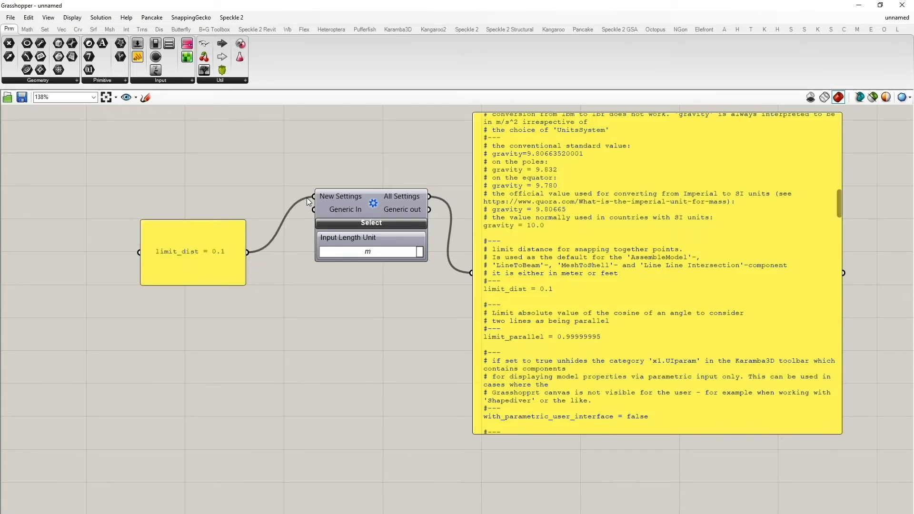
# - Move the limit_dist panel next to the Settings component and shrink it to one line
pyautogui.moveTo(185, 252); pyautogui.dragTo(206, 197)
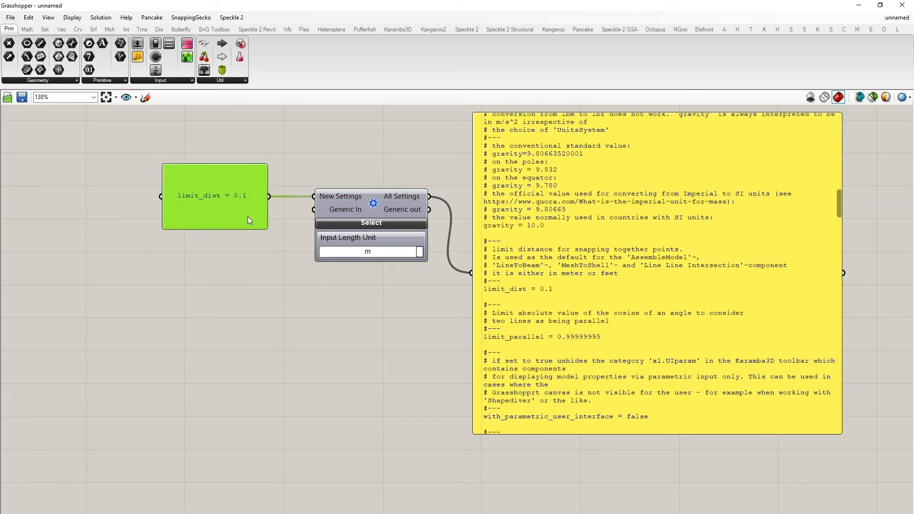
pyautogui.moveTo(265, 224); pyautogui.dragTo(256, 200)
pyautogui.click(253, 169)
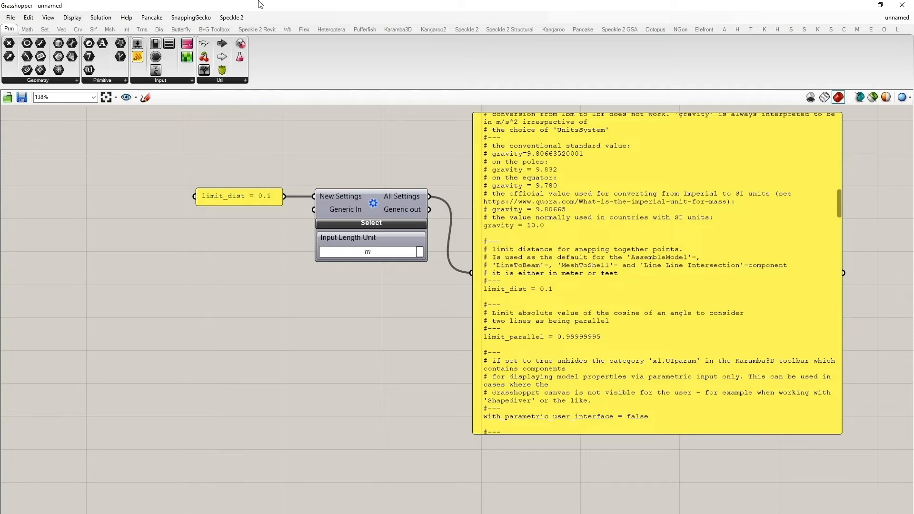
# - Add a Karamba3D Assemble Model component below the Settings component
pyautogui.click(398, 29)
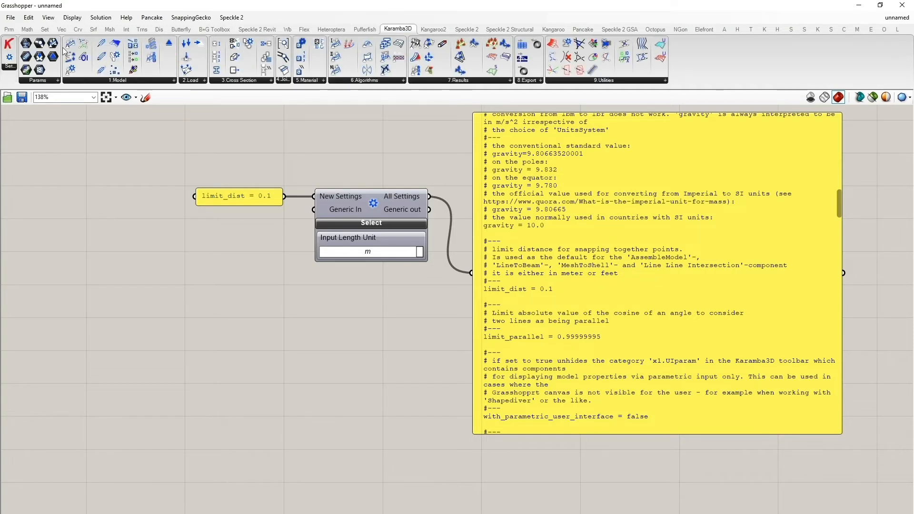
pyautogui.moveTo(70, 43); pyautogui.dragTo(309, 397)
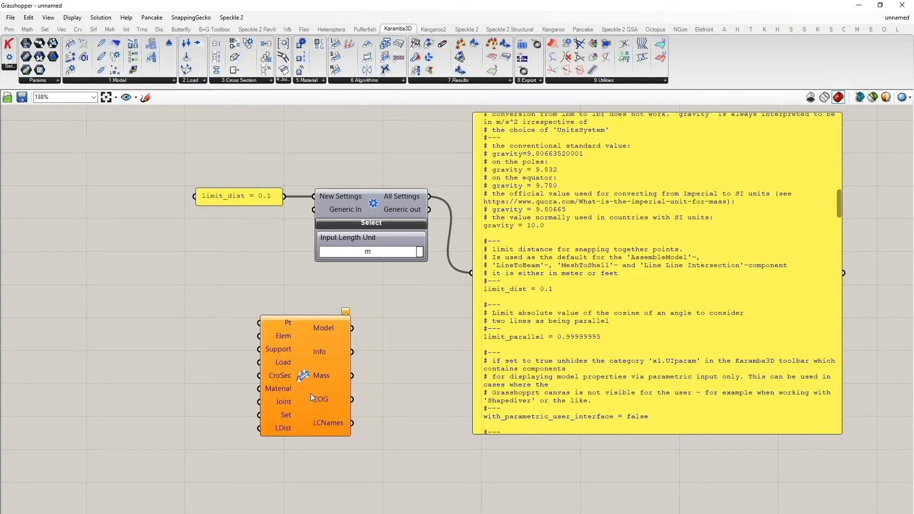
pyautogui.moveTo(283, 428)
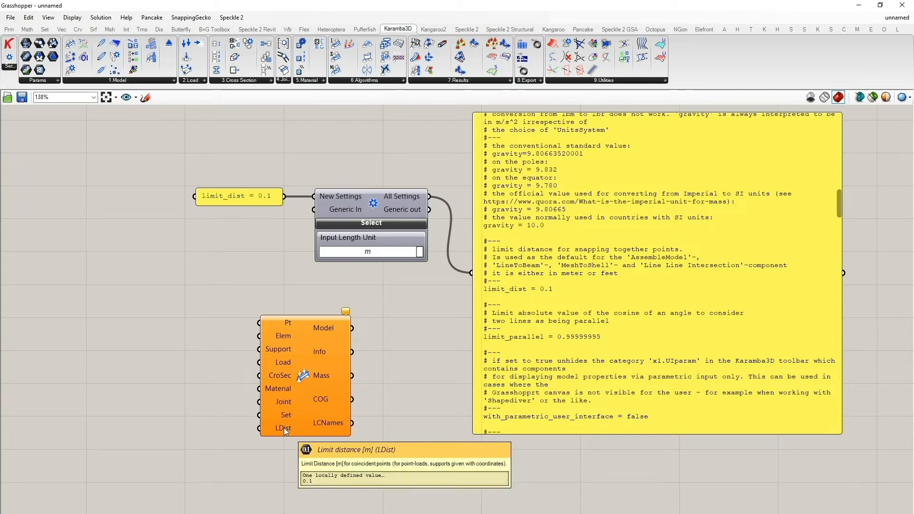
pyautogui.click(11, 18)
pyautogui.click(30, 29)
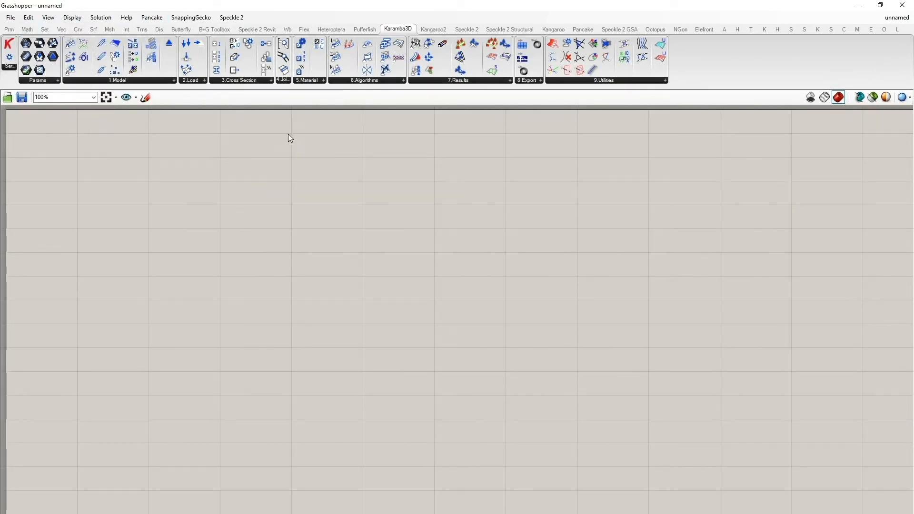
pyautogui.moveTo(70, 43); pyautogui.dragTo(327, 327)
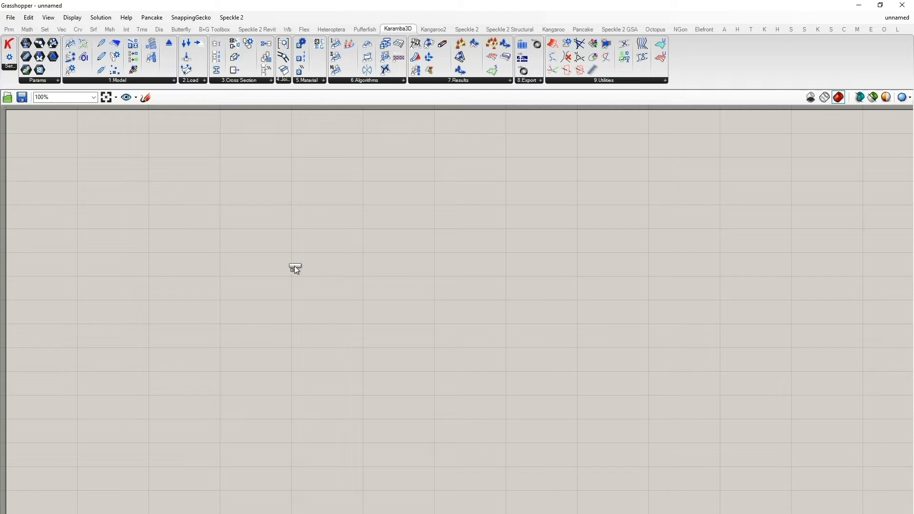
pyautogui.moveTo(294, 269); pyautogui.dragTo(294, 267)
pyautogui.scroll(2, 265, 347)
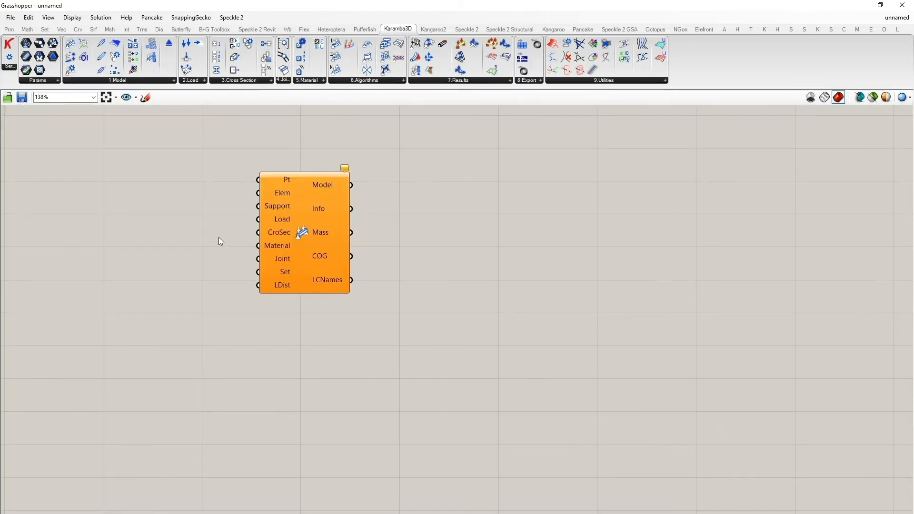
pyautogui.moveTo(283, 288)
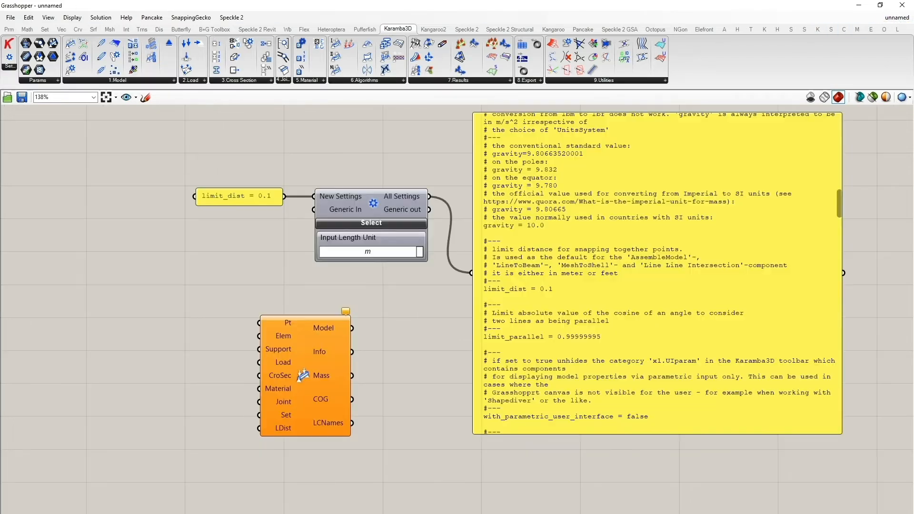
# - Move the Assemble Model component further to the right under the Settings component
pyautogui.scroll(2, 219, 285)
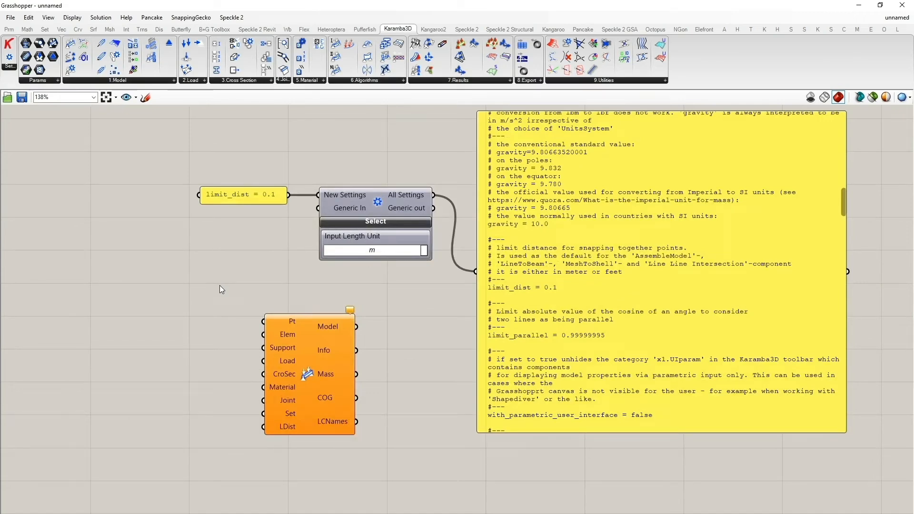
pyautogui.moveTo(309, 352); pyautogui.dragTo(364, 341)
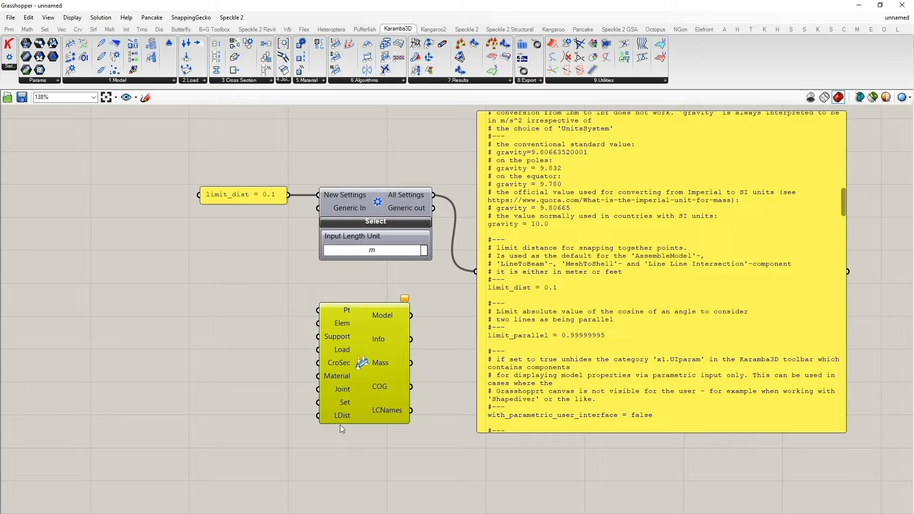
pyautogui.click(267, 333)
# - Set the limit_dist panel's value to 0.005
pyautogui.doubleClick(250, 192)
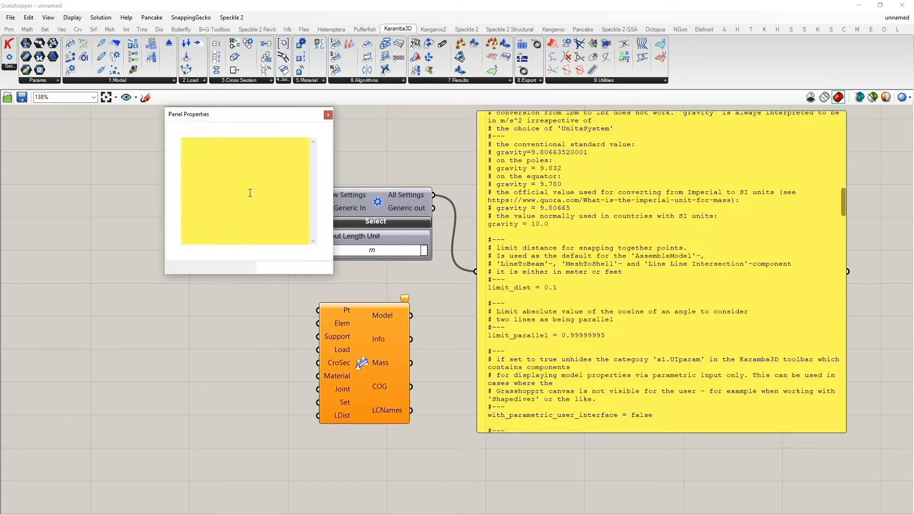
pyautogui.press('BackSpace')
pyautogui.write('0.')
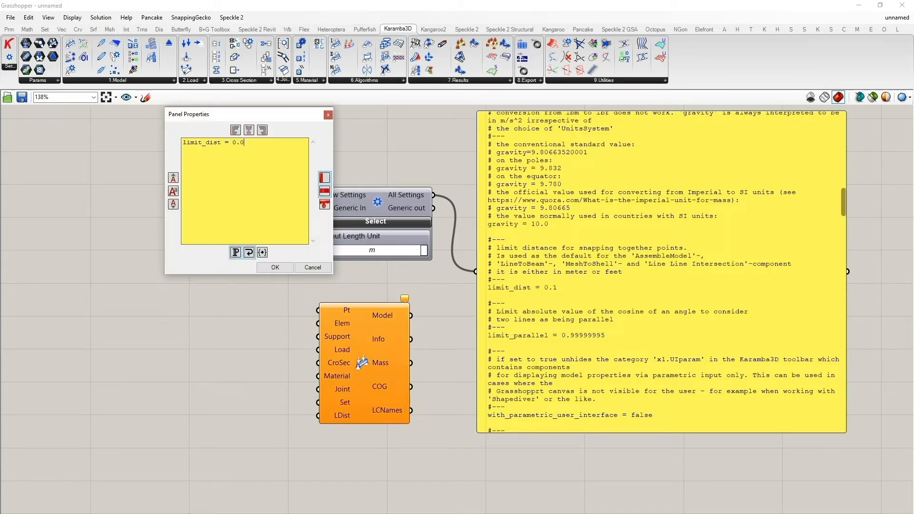
pyautogui.write('05')
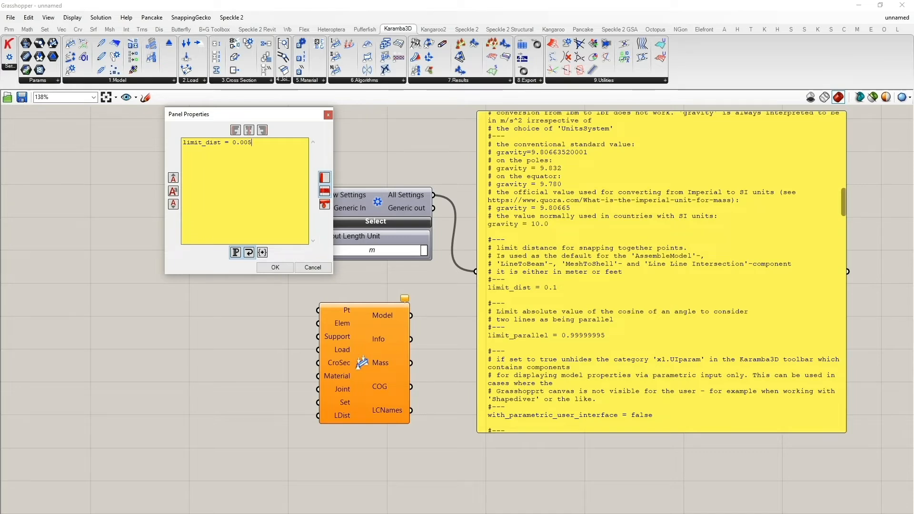
pyautogui.click(268, 266)
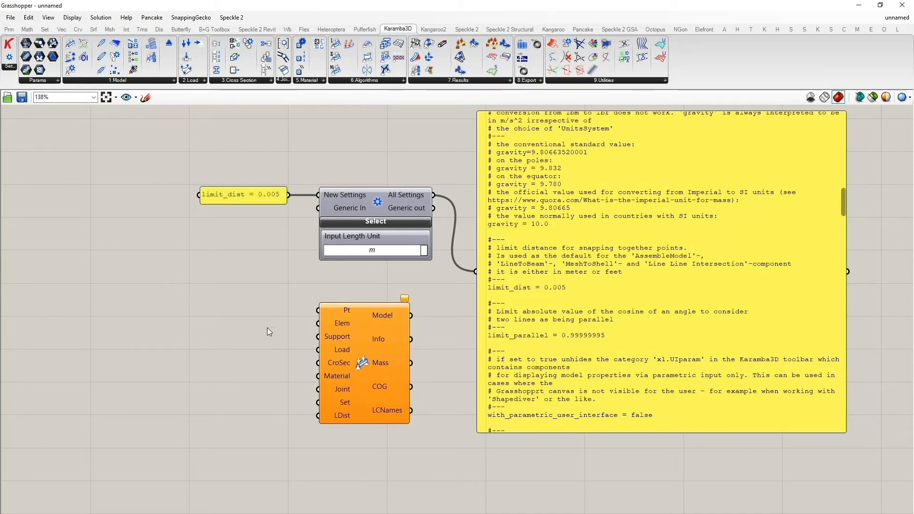
# - Place a second Assemble Model component to the left of the first one
pyautogui.moveTo(339, 416)
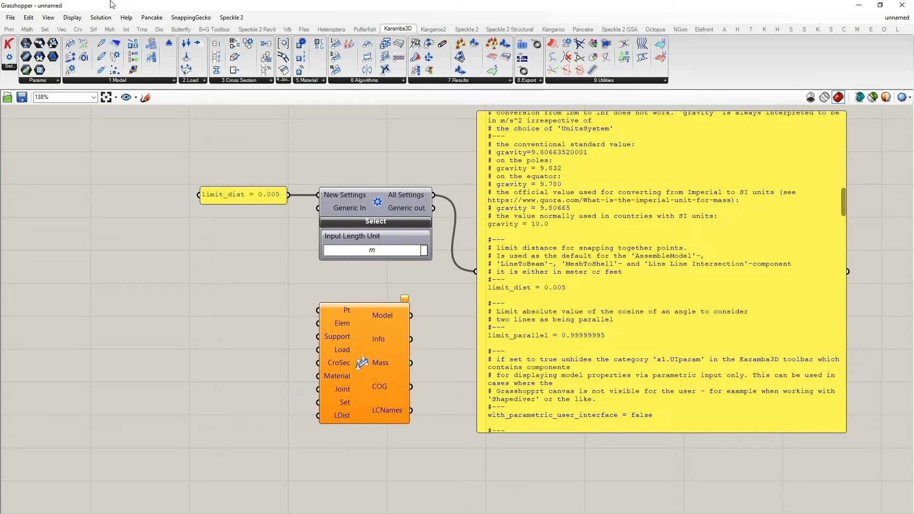
pyautogui.click(70, 44)
pyautogui.click(198, 368)
pyautogui.moveTo(197, 369); pyautogui.dragTo(244, 364)
pyautogui.click(251, 285)
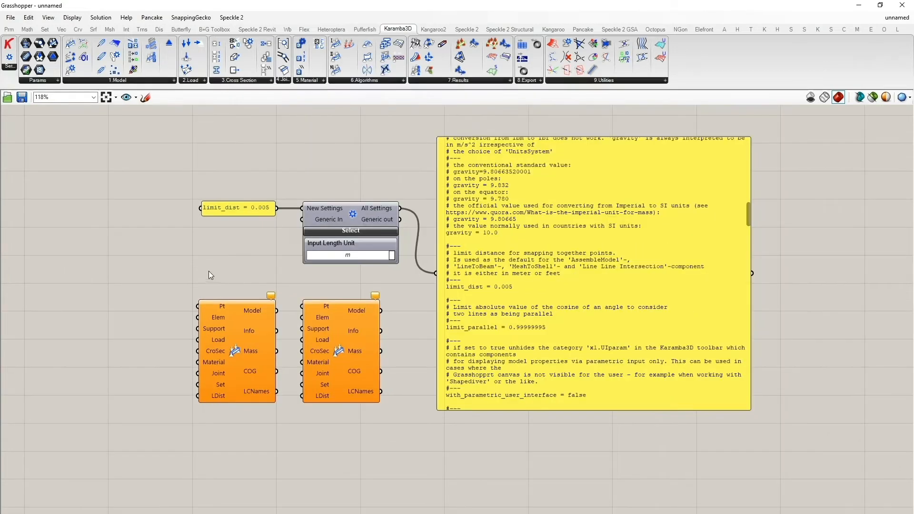
pyautogui.scroll(-1, 205, 270)
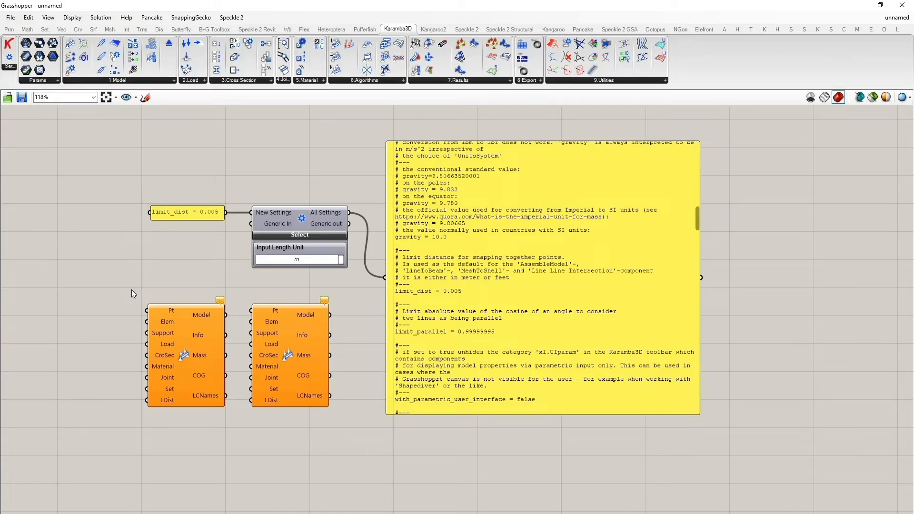
# - Change the limit_dist value in the panel to 1
pyautogui.doubleClick(204, 211)
pyautogui.moveTo(194, 162); pyautogui.dragTo(241, 162)
pyautogui.write('1')
pyautogui.click(231, 287)
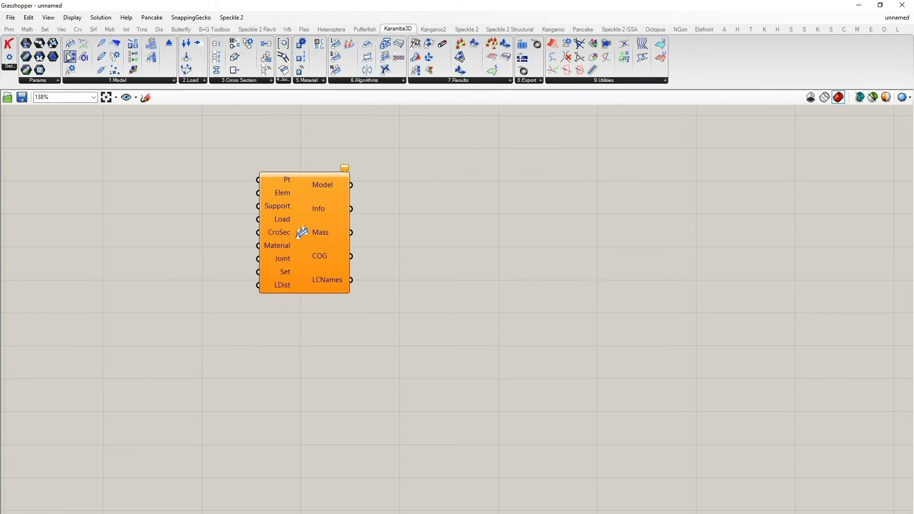
# - Place another Assemble Model component on the canvas
pyautogui.moveTo(71, 45); pyautogui.dragTo(380, 333)
pyautogui.moveTo(478, 278)
pyautogui.mouseDown()
pyautogui.moveTo(496, 284)
pyautogui.moveTo(490, 291)
pyautogui.mouseUp()
pyautogui.scroll(1, 476, 338)
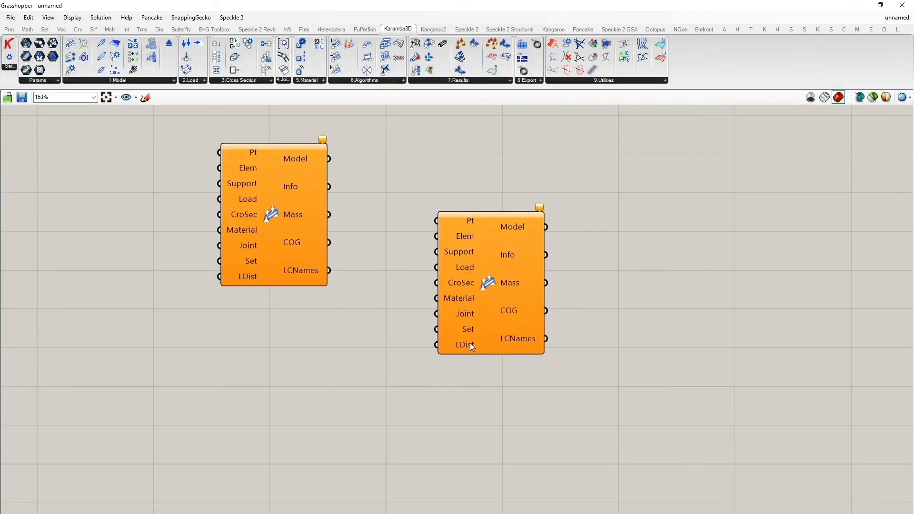
# - Add a Karamba3D Settings component below the Assemble Model components
pyautogui.moveTo(470, 342)
pyautogui.moveTo(10, 58); pyautogui.dragTo(306, 385)
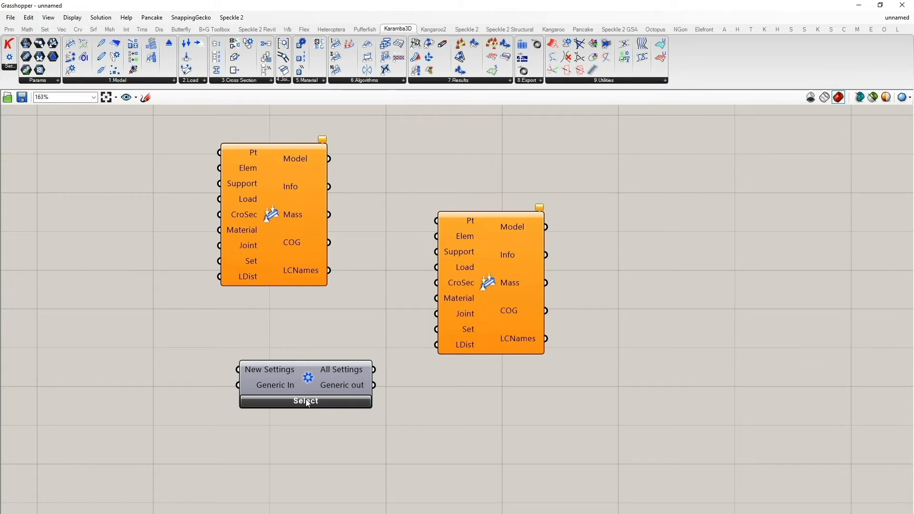
pyautogui.moveTo(310, 393); pyautogui.dragTo(312, 376)
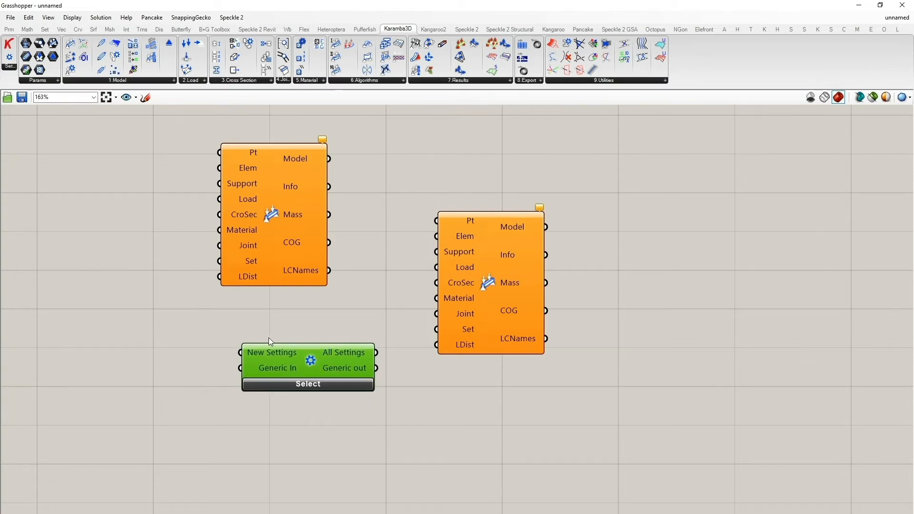
# - Delete both Assemble Model components and move the Settings component toward the upper left of the canvas
pyautogui.moveTo(189, 116); pyautogui.dragTo(686, 318)
pyautogui.press('Delete')
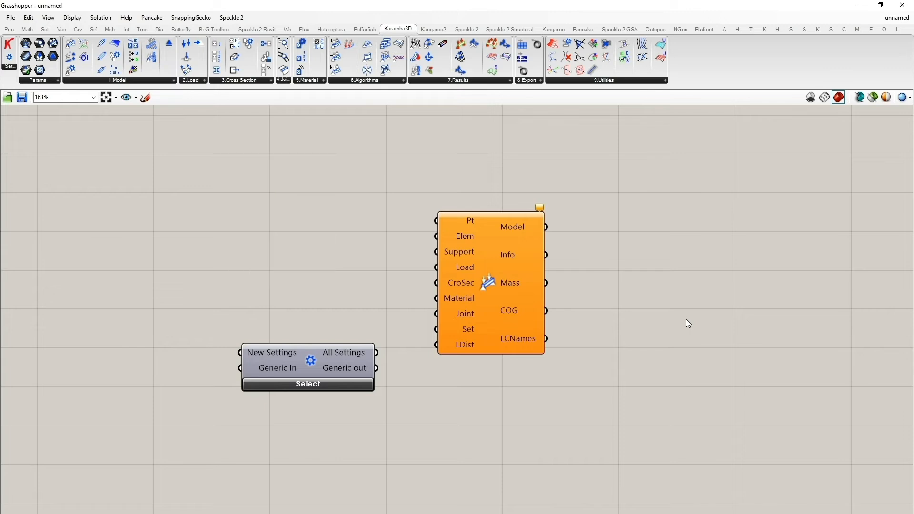
pyautogui.click(492, 259)
pyautogui.press('Delete')
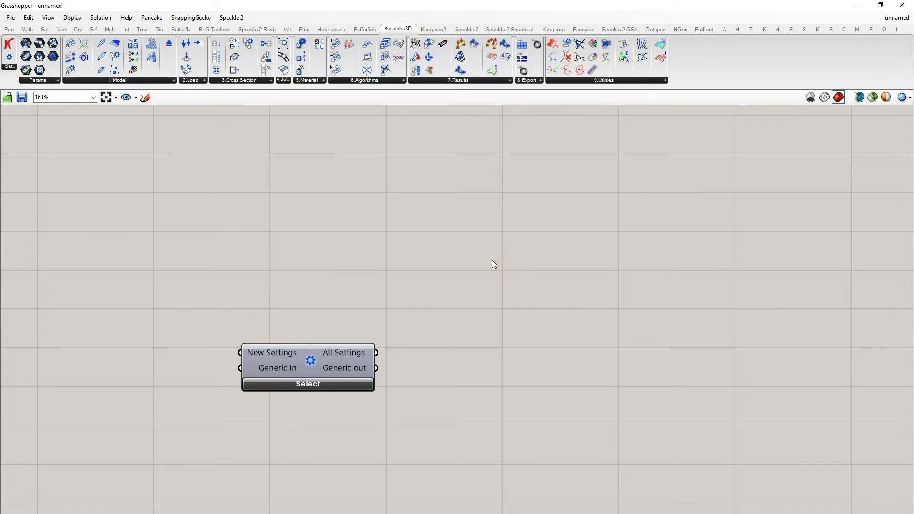
pyautogui.moveTo(296, 364); pyautogui.dragTo(107, 172)
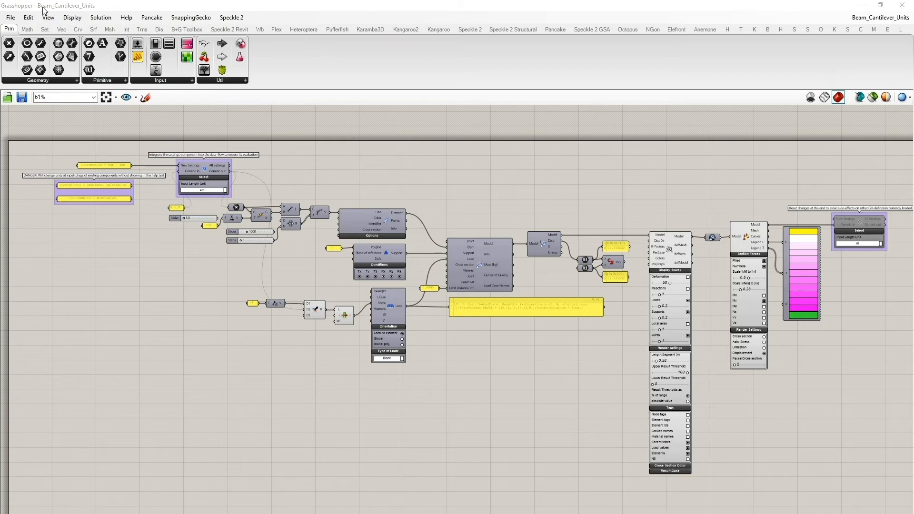
# - In the Beam_Cantilever_Units definition, move the Rhino Viewport window to the lower-left corner
pyautogui.scroll(2, 148, 217)
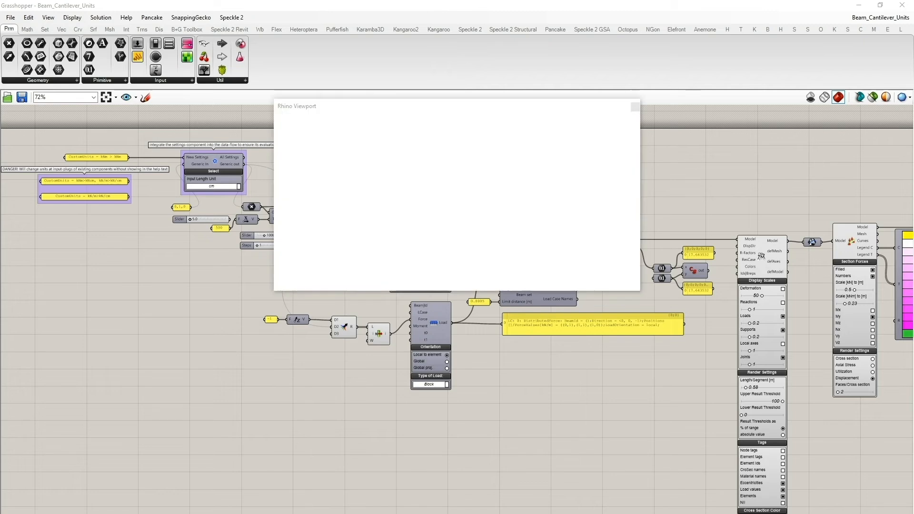
pyautogui.moveTo(423, 109); pyautogui.dragTo(172, 311)
pyautogui.moveTo(227, 365)
pyautogui.mouseDown(button='right')
pyautogui.moveTo(257, 357)
pyautogui.moveTo(229, 359)
pyautogui.moveTo(222, 370)
pyautogui.mouseUp(button='right')
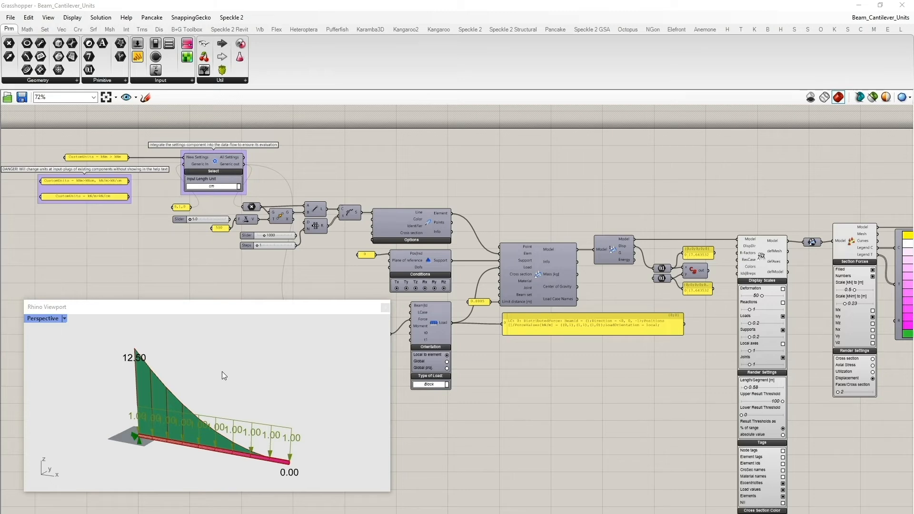
# - Examine the cantilever beam definition from the Settings component through the Assemble and Load components
pyautogui.scroll(3, 165, 267)
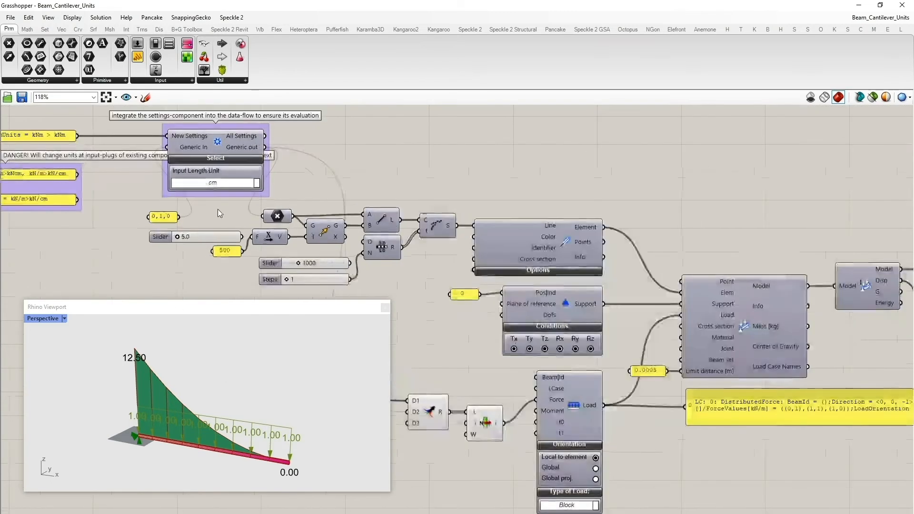
pyautogui.scroll(-1, 285, 159)
pyautogui.moveTo(283, 175); pyautogui.dragTo(371, 206, button='right')
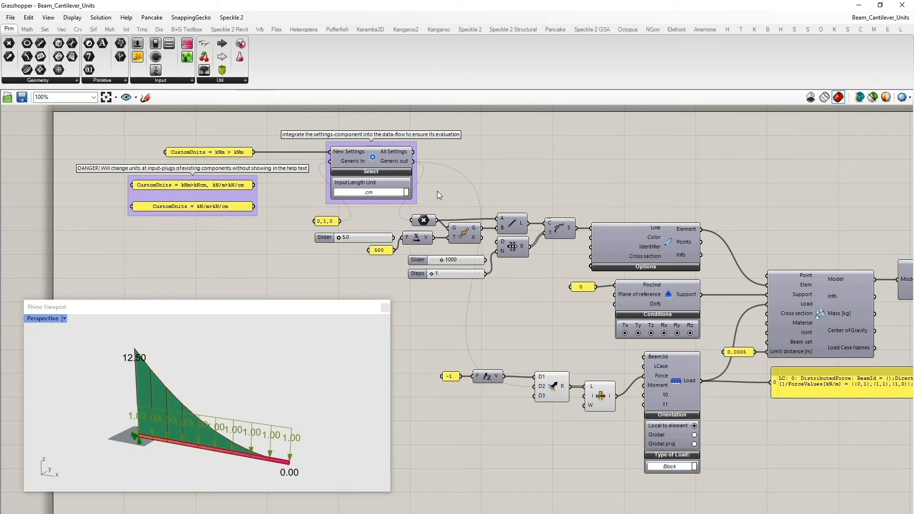
pyautogui.scroll(-3, 478, 262)
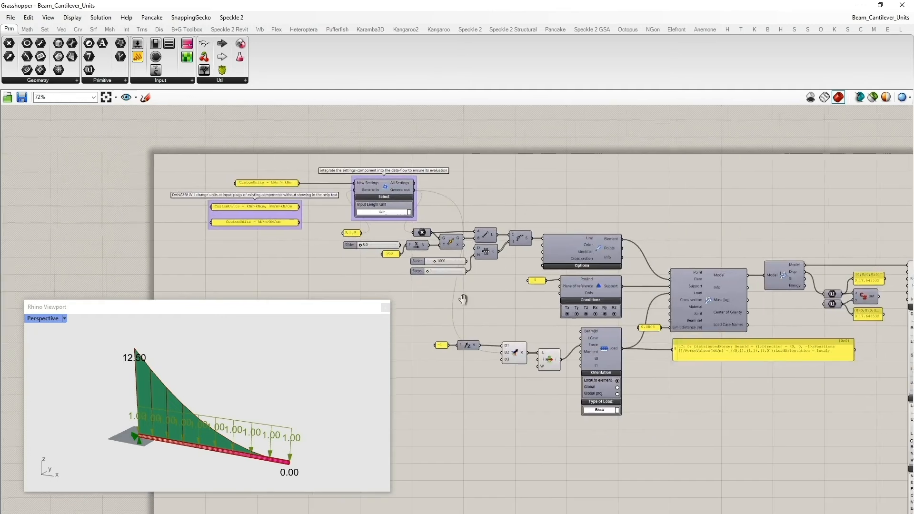
pyautogui.click(713, 309)
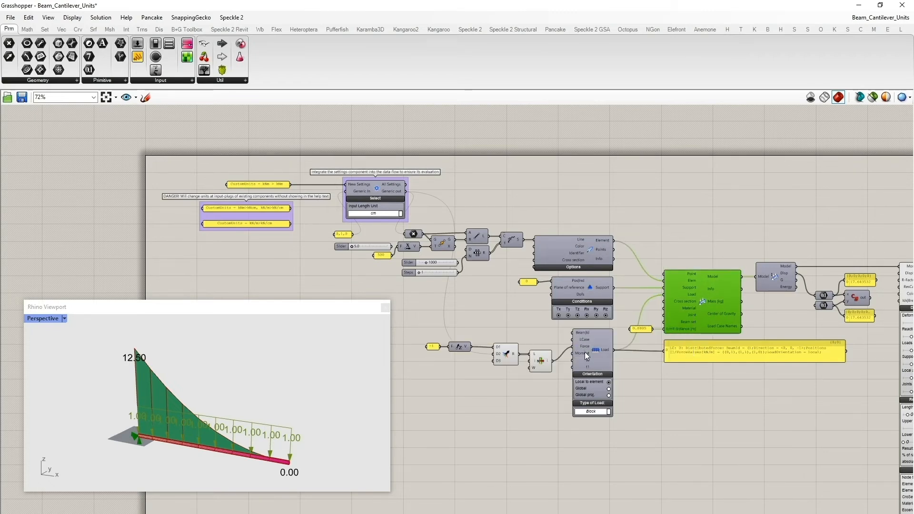
pyautogui.click(512, 324)
pyautogui.scroll(-2, 513, 323)
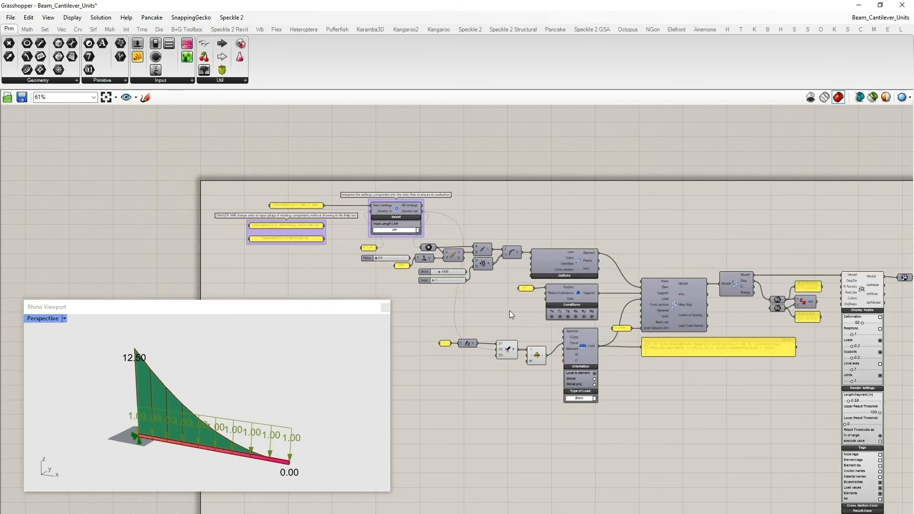
pyautogui.scroll(2, 471, 295)
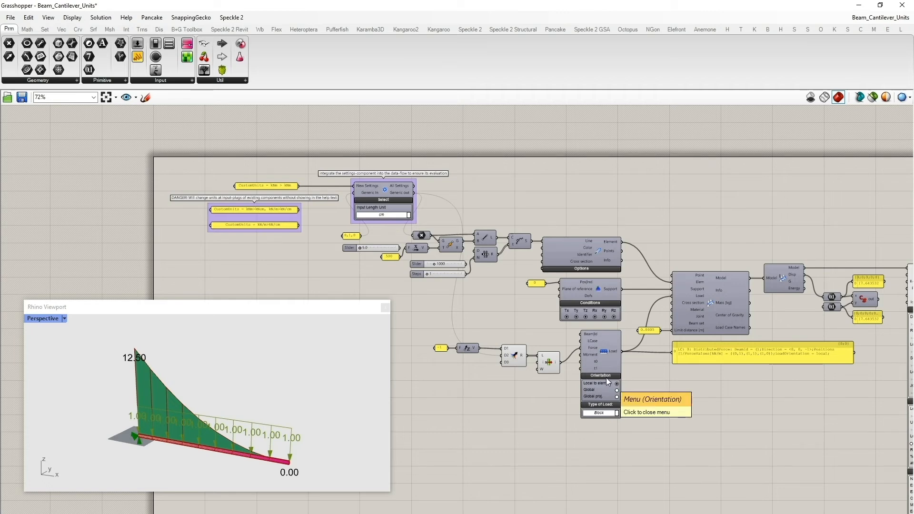
pyautogui.moveTo(408, 303); pyautogui.dragTo(437, 313, button='right')
pyautogui.scroll(2, 420, 233)
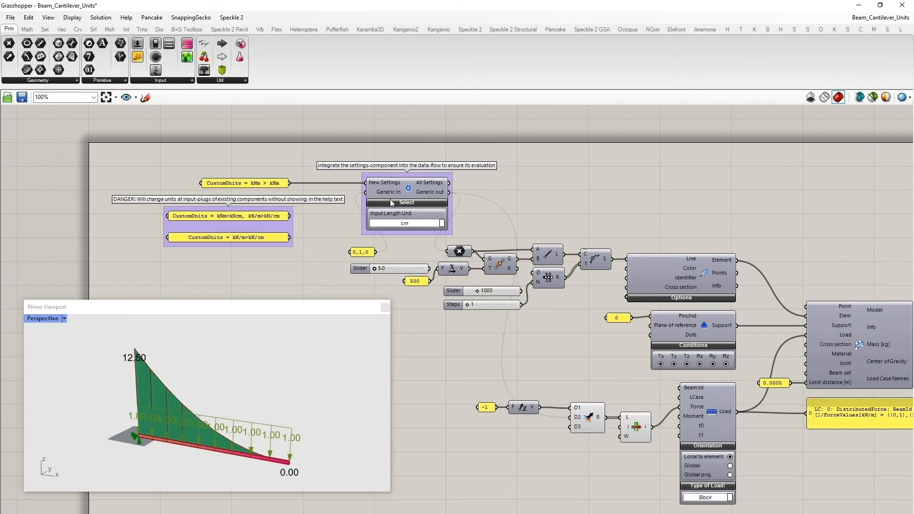
pyautogui.scroll(1, 389, 190)
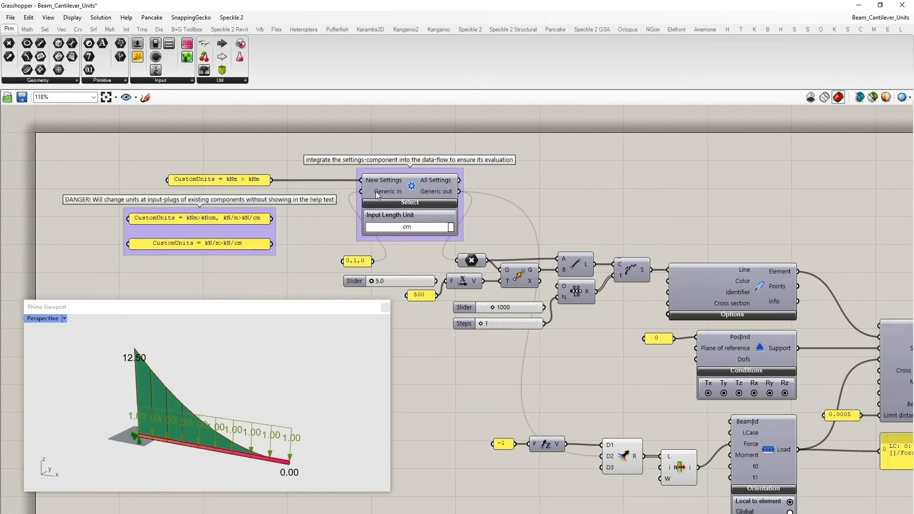
# - Inspect the Settings component's description and the Load component's input wiring
pyautogui.moveTo(451, 195)
pyautogui.scroll(-1, 420, 192)
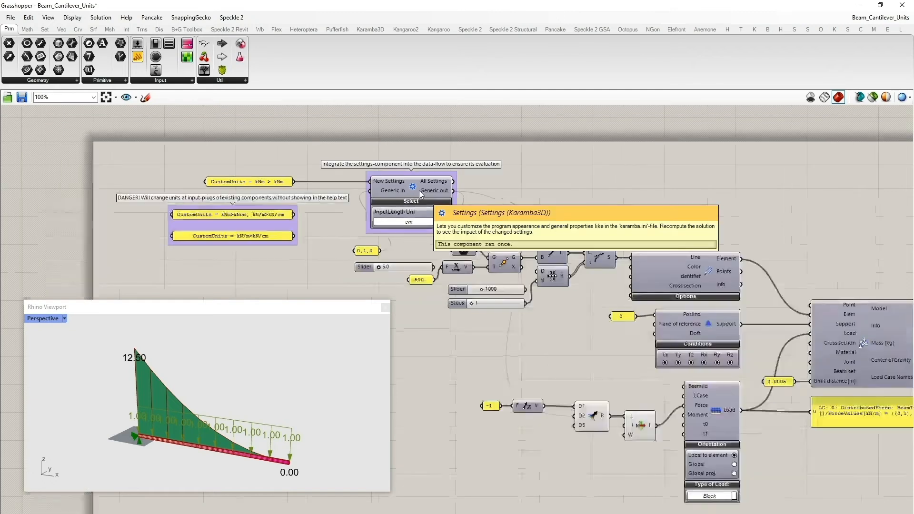
pyautogui.moveTo(496, 213); pyautogui.dragTo(431, 165, button='right')
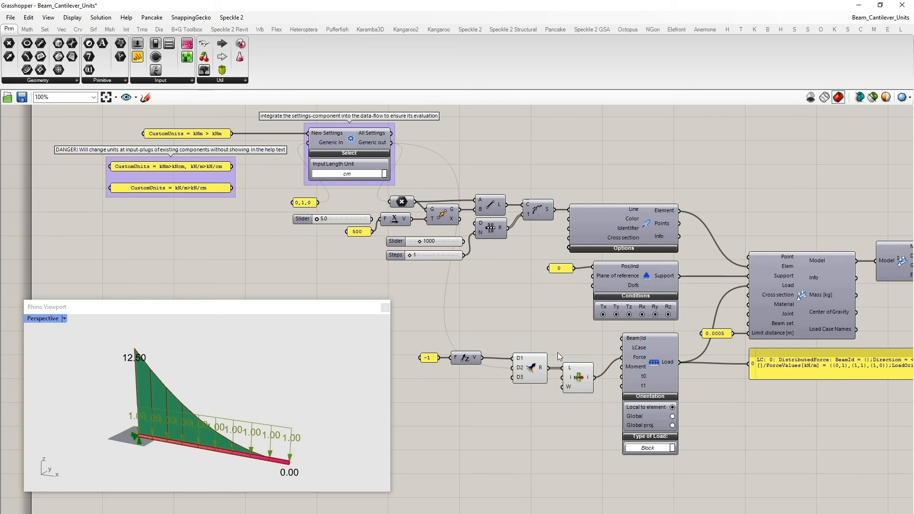
pyautogui.scroll(1, 553, 347)
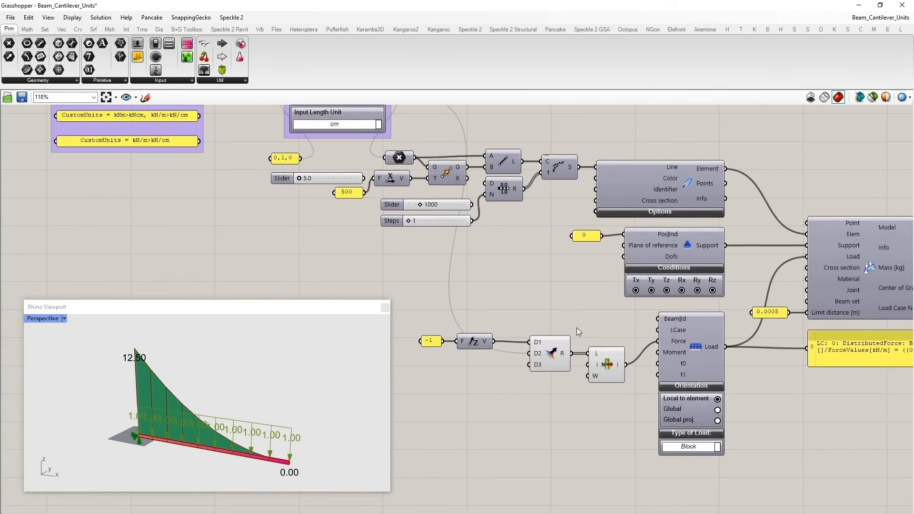
pyautogui.moveTo(575, 327); pyautogui.dragTo(600, 383, button='right')
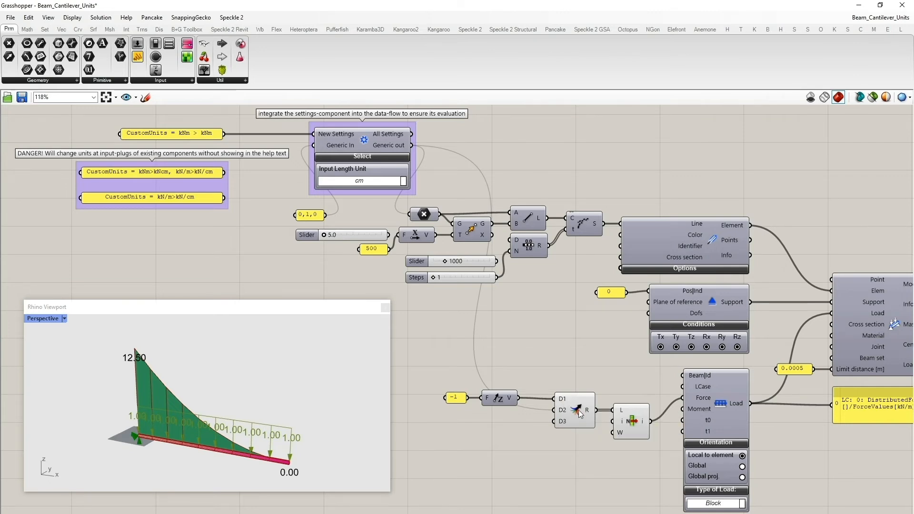
pyautogui.moveTo(558, 415)
pyautogui.scroll(-1, 658, 363)
pyautogui.moveTo(644, 363); pyautogui.dragTo(624, 359, button='right')
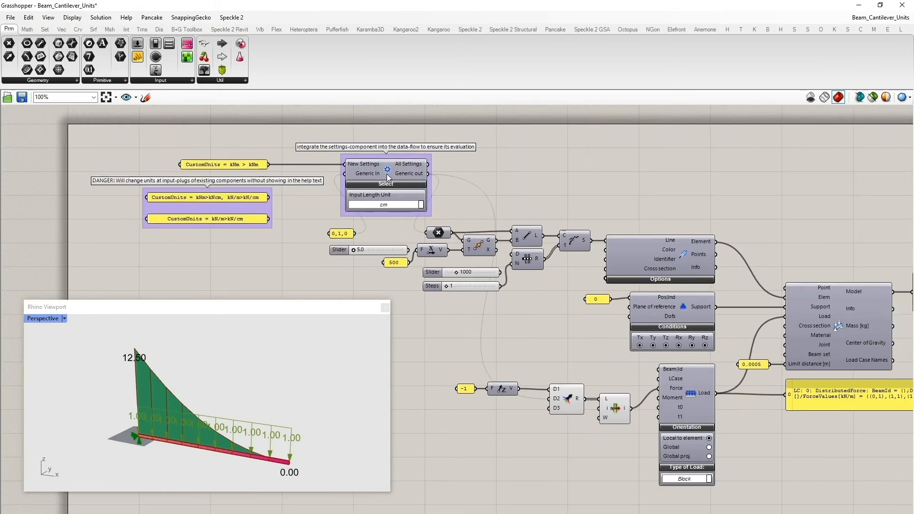
pyautogui.moveTo(387, 170)
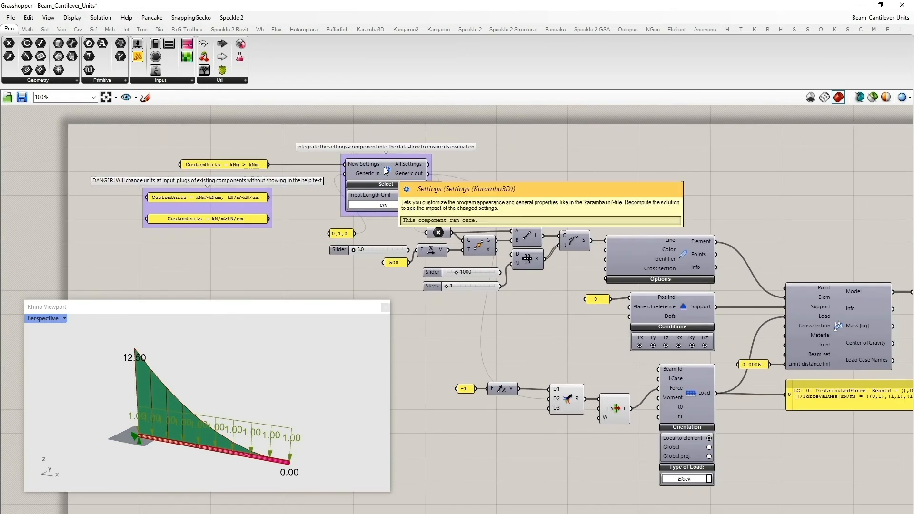
pyautogui.click(684, 381)
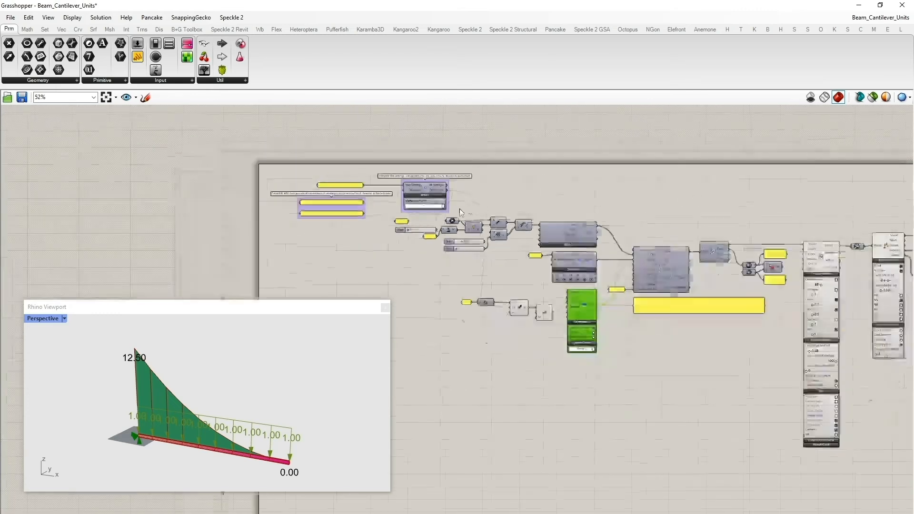
# - Set the Settings component's Input Length Unit to m
pyautogui.moveTo(606, 192); pyautogui.dragTo(430, 187, button='right')
pyautogui.scroll(2, 809, 206)
pyautogui.moveTo(535, 205); pyautogui.dragTo(564, 206, button='right')
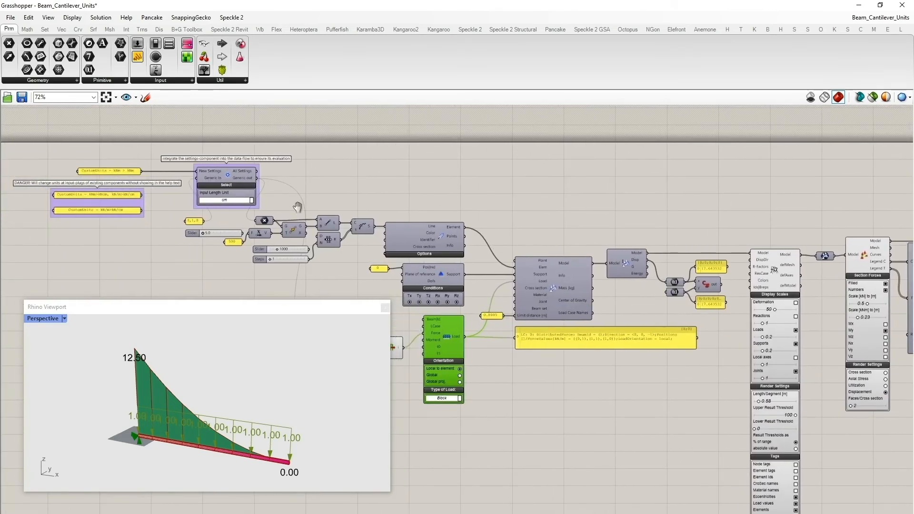
pyautogui.scroll(3, 333, 202)
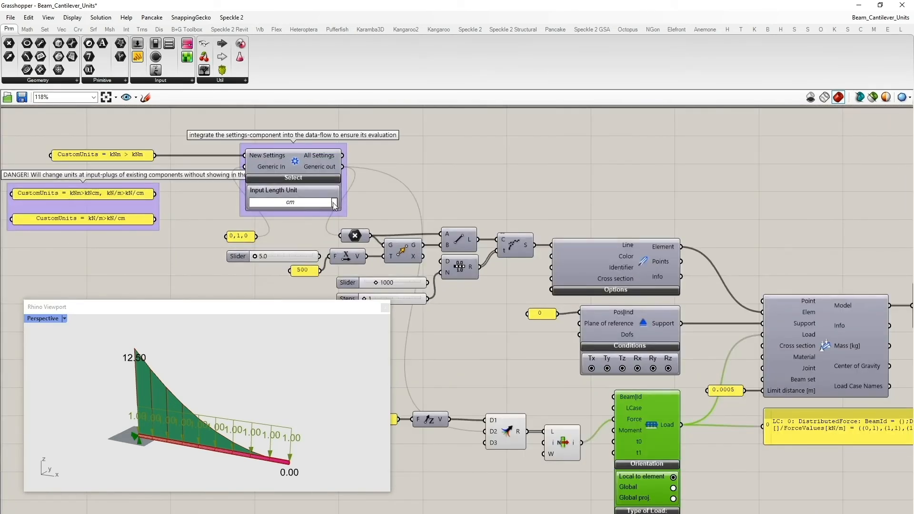
pyautogui.click(334, 205)
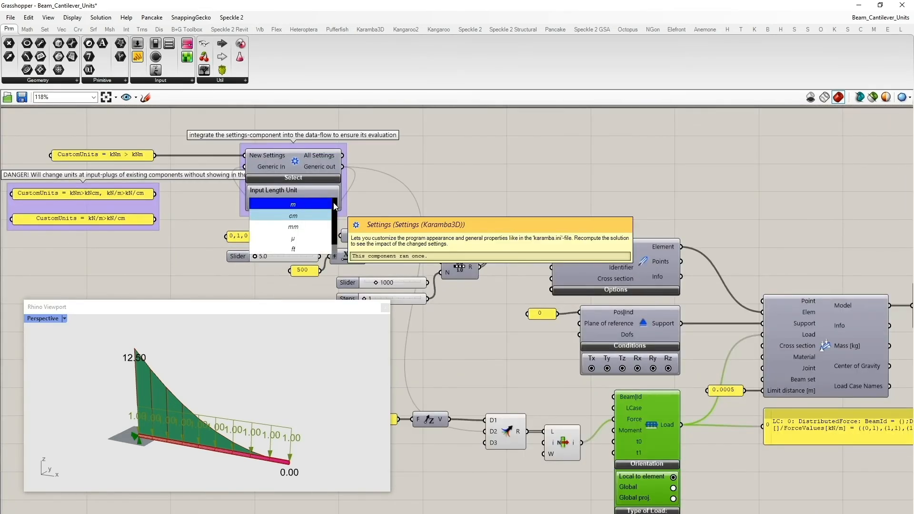
pyautogui.click(318, 204)
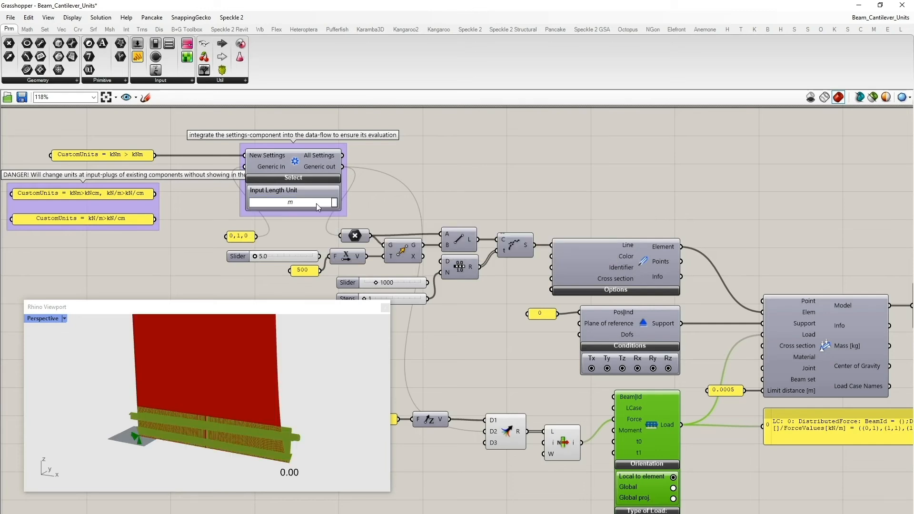
# - Reconnect the slider to the Factor input of the vector component
pyautogui.moveTo(466, 324); pyautogui.dragTo(557, 314, button='right')
pyautogui.scroll(2, 441, 264)
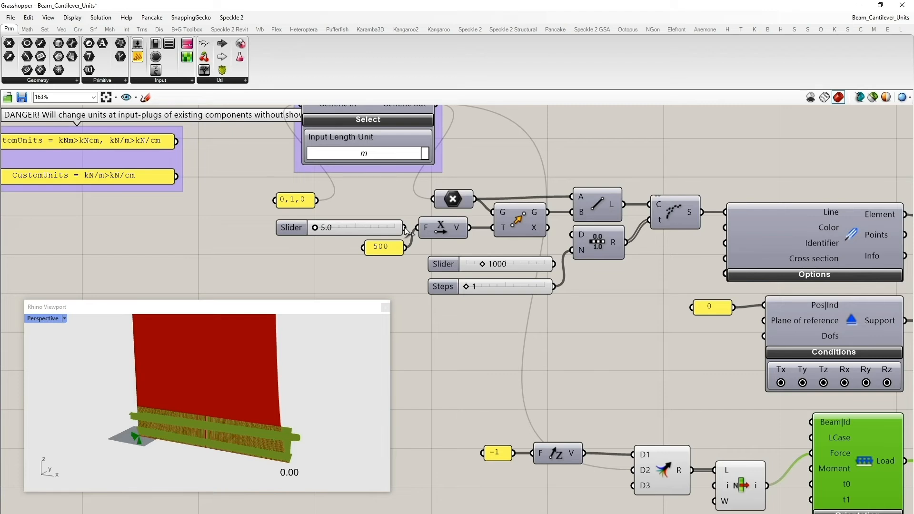
pyautogui.moveTo(405, 229); pyautogui.dragTo(418, 227)
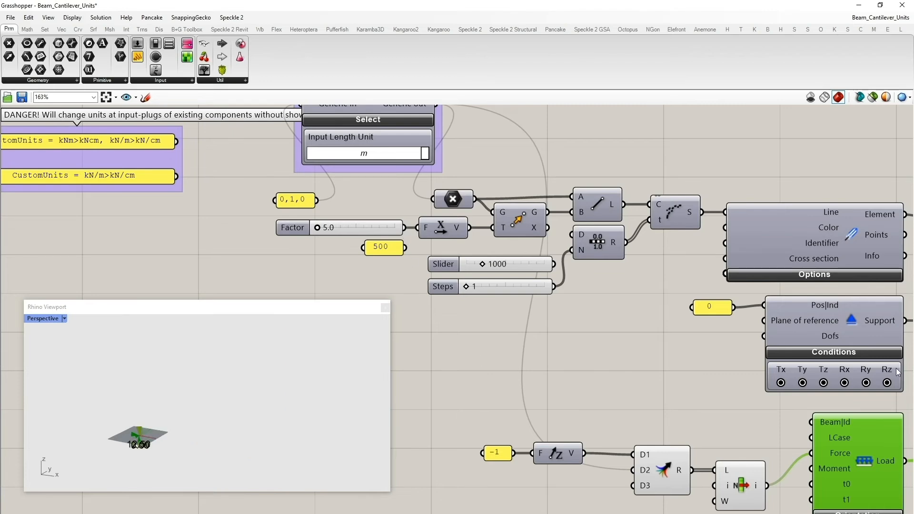
# - Zoom the Rhino viewport to the ModelView geometry and check the Analyze component's maximum displacement output
pyautogui.moveTo(726, 396); pyautogui.dragTo(396, 309, button='right')
pyautogui.moveTo(703, 447); pyautogui.dragTo(425, 410, button='right')
pyautogui.moveTo(620, 279); pyautogui.dragTo(560, 292, button='right')
pyautogui.moveTo(815, 275); pyautogui.dragTo(626, 292, button='right')
pyautogui.click(717, 230)
pyautogui.middleClick(717, 230)
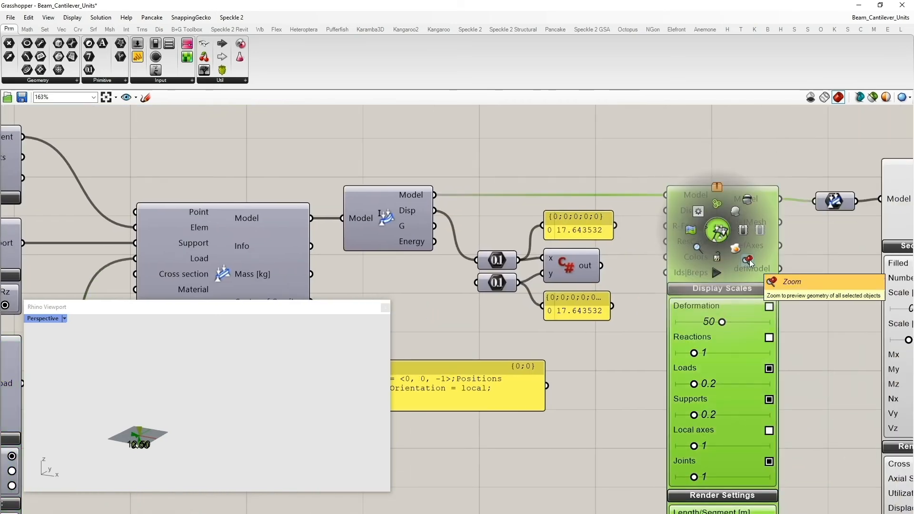
pyautogui.click(748, 260)
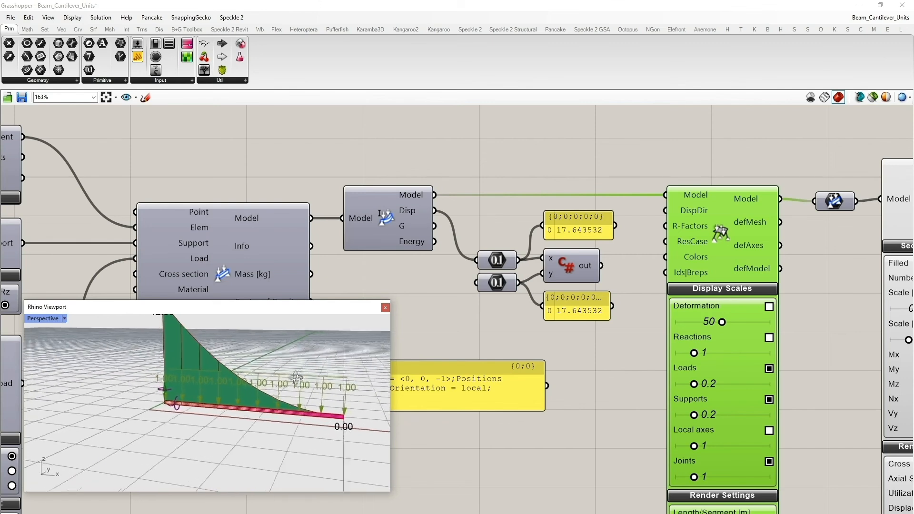
pyautogui.moveTo(509, 227); pyautogui.dragTo(672, 219, button='right')
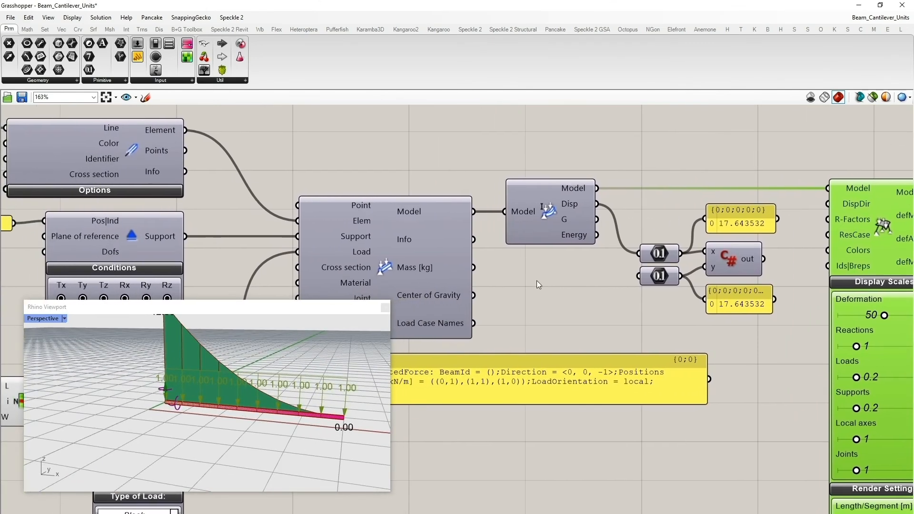
pyautogui.moveTo(573, 203)
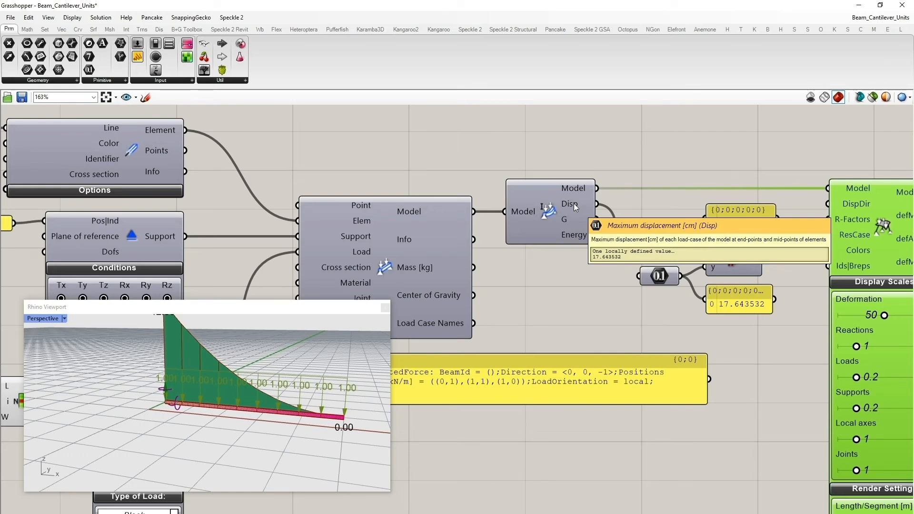
# - Delete the two components between the Unit Z vector and the Load component, then wire the Unit Z output directly into Force
pyautogui.moveTo(386, 138); pyautogui.dragTo(798, 138, button='right')
pyautogui.scroll(-2, 660, 168)
pyautogui.moveTo(395, 271); pyautogui.dragTo(694, 429, button='right')
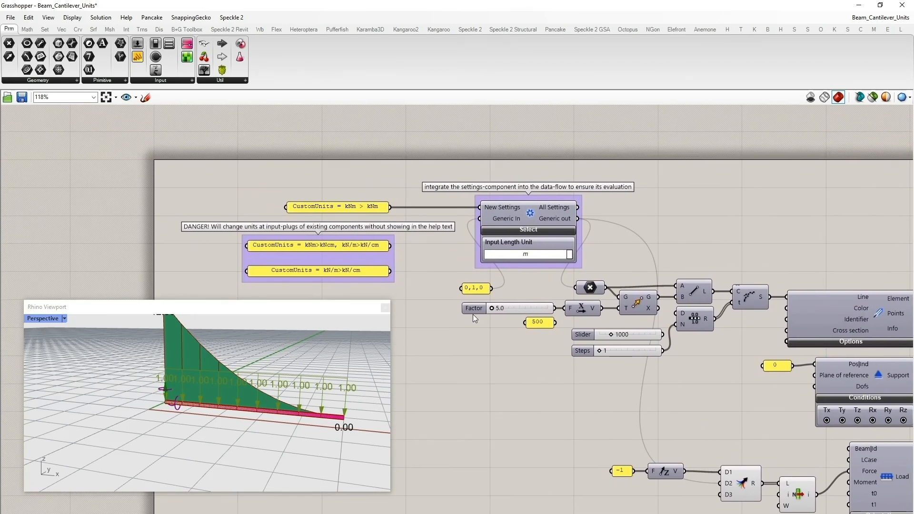
pyautogui.moveTo(542, 405); pyautogui.dragTo(468, 289, button='right')
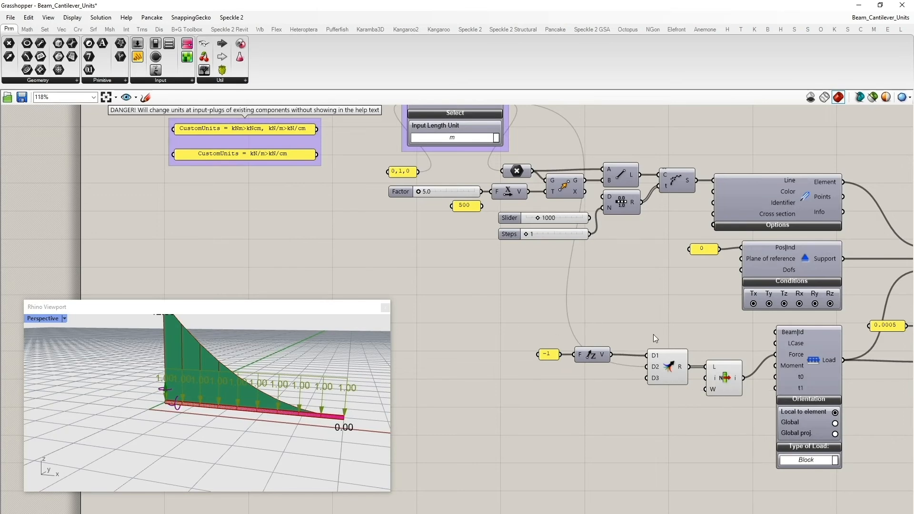
pyautogui.moveTo(640, 335); pyautogui.dragTo(763, 451)
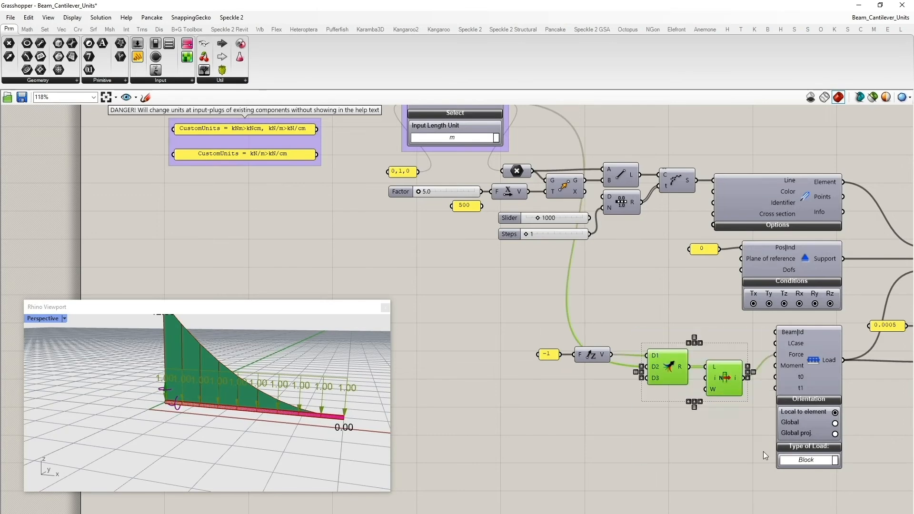
pyautogui.press('Delete')
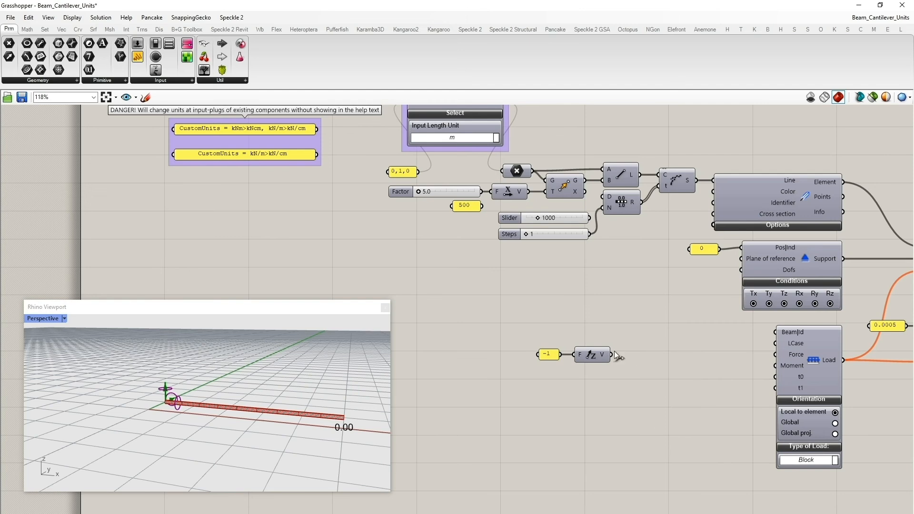
pyautogui.moveTo(612, 355); pyautogui.dragTo(780, 359)
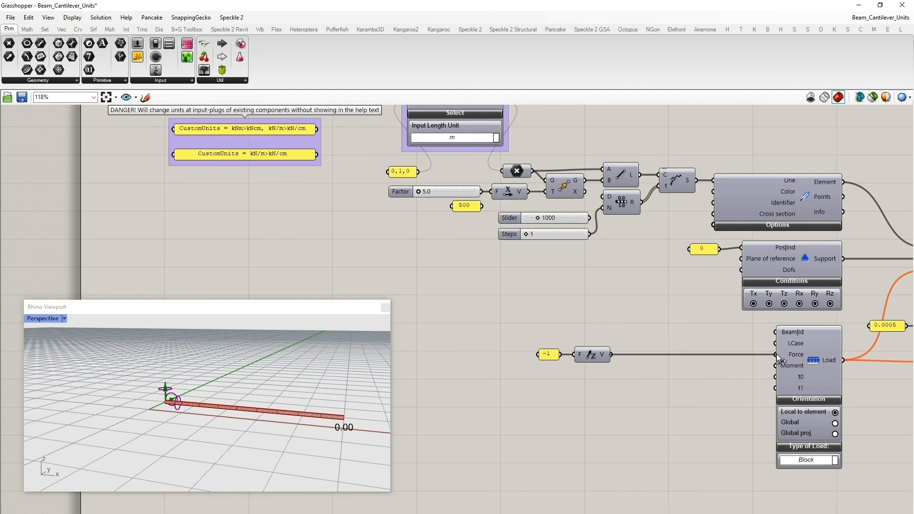
# - Set the Settings component's Input Length Unit to cm
pyautogui.moveTo(524, 322); pyautogui.dragTo(725, 357)
pyautogui.click(565, 324)
pyautogui.scroll(-3, 566, 325)
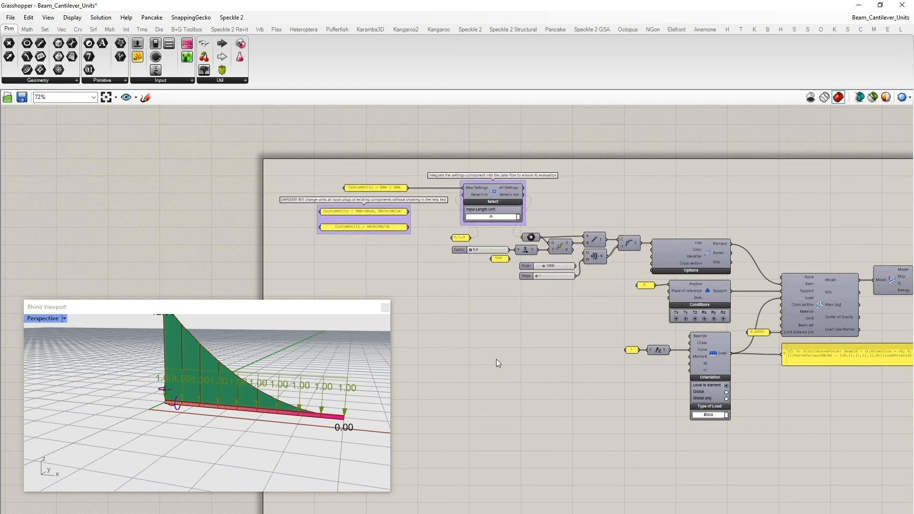
pyautogui.scroll(2, 366, 241)
pyautogui.moveTo(464, 312); pyautogui.dragTo(450, 309, button='right')
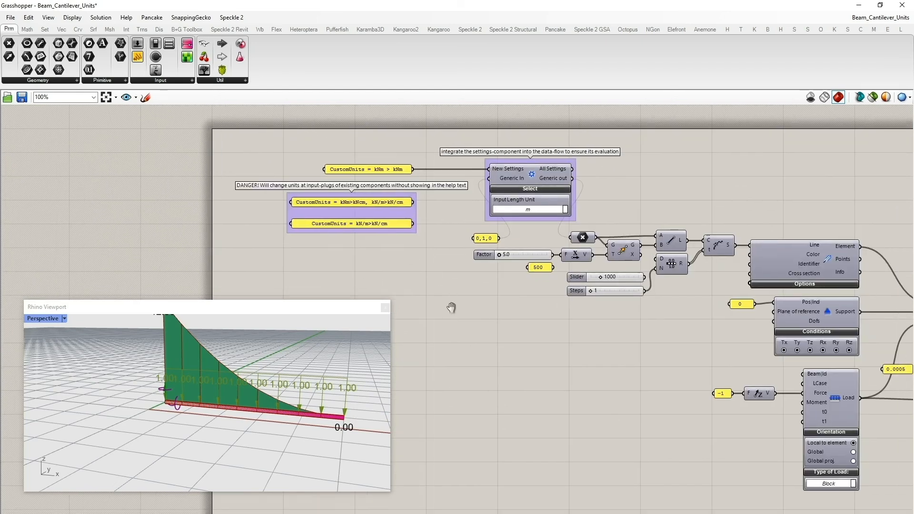
pyautogui.click(566, 210)
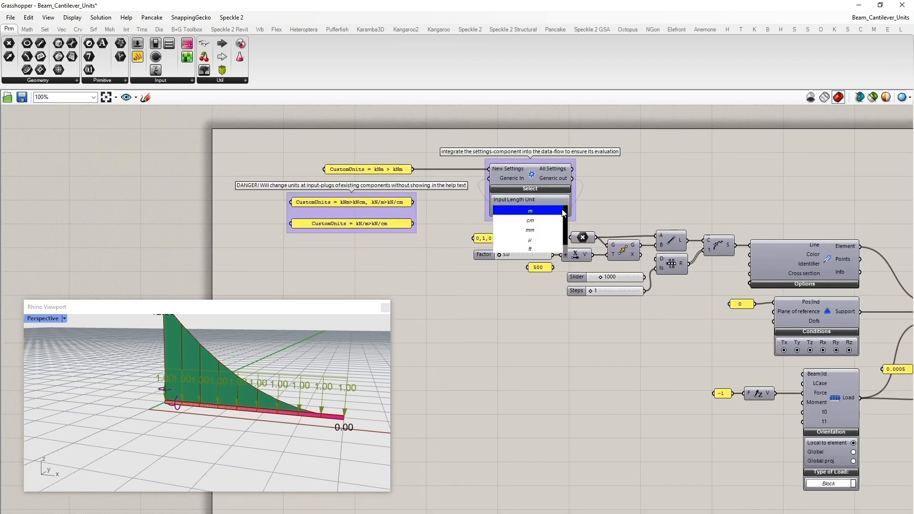
pyautogui.click(552, 221)
# - Connect the 500 panel to the Unit X component's Factor input in place of the slider
pyautogui.scroll(-5, 262, 398)
pyautogui.scroll(3, 265, 397)
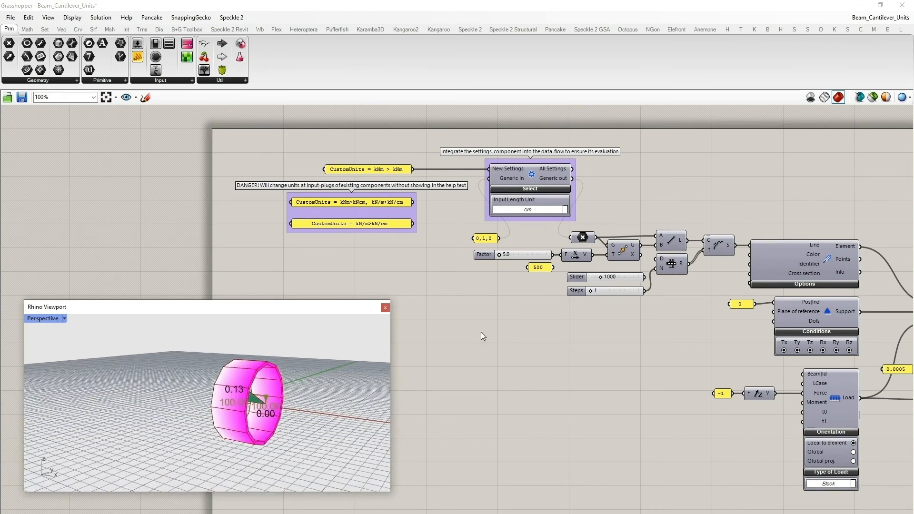
pyautogui.scroll(3, 534, 289)
pyautogui.click(563, 260)
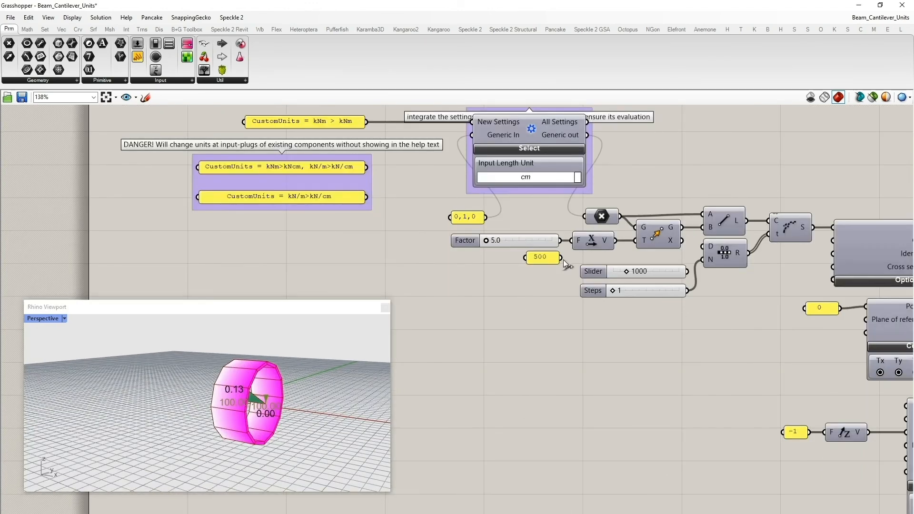
pyautogui.moveTo(569, 259); pyautogui.dragTo(572, 241)
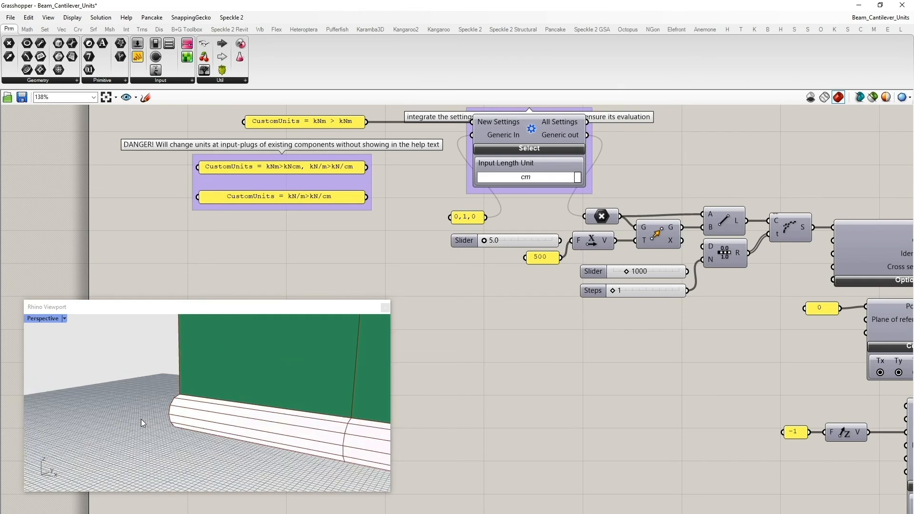
# - Examine the resized beam in the Rhino viewport and the Settings component's unit
pyautogui.scroll(-20, 141, 419)
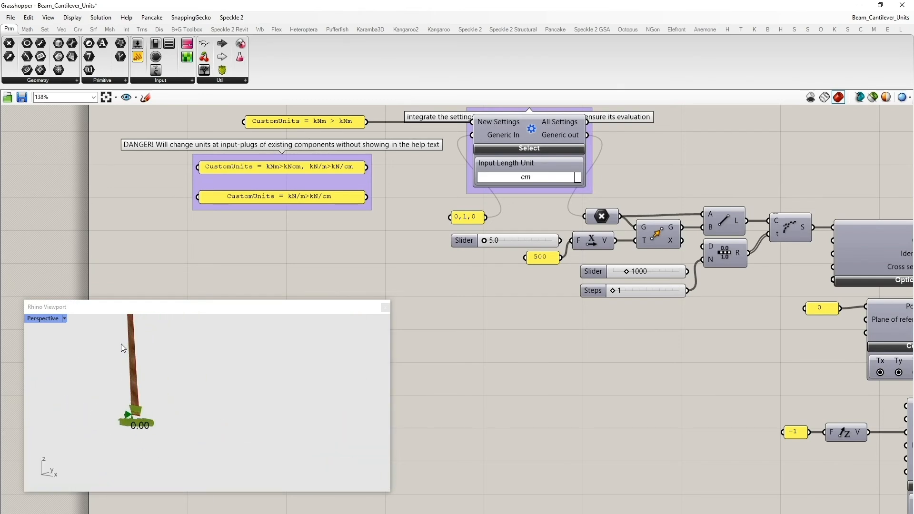
pyautogui.scroll(8, 129, 342)
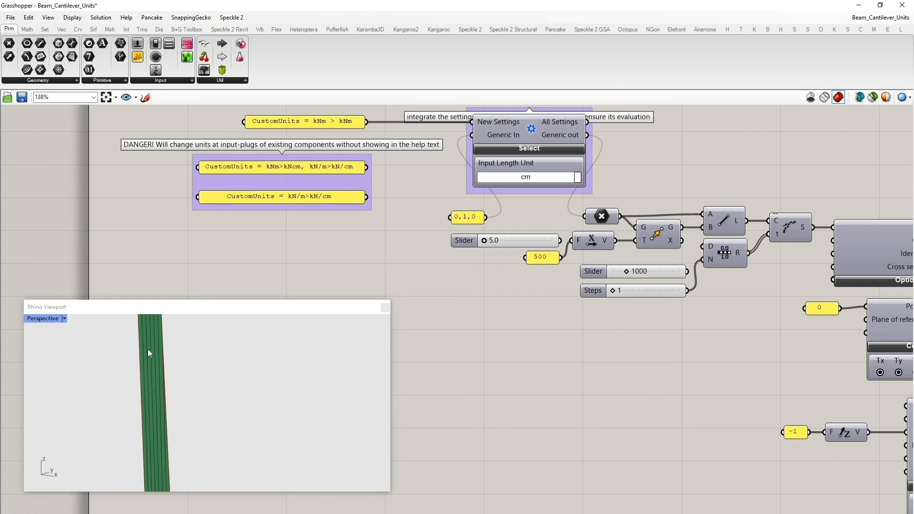
pyautogui.scroll(-2, 521, 366)
pyautogui.moveTo(524, 371); pyautogui.dragTo(394, 310, button='right')
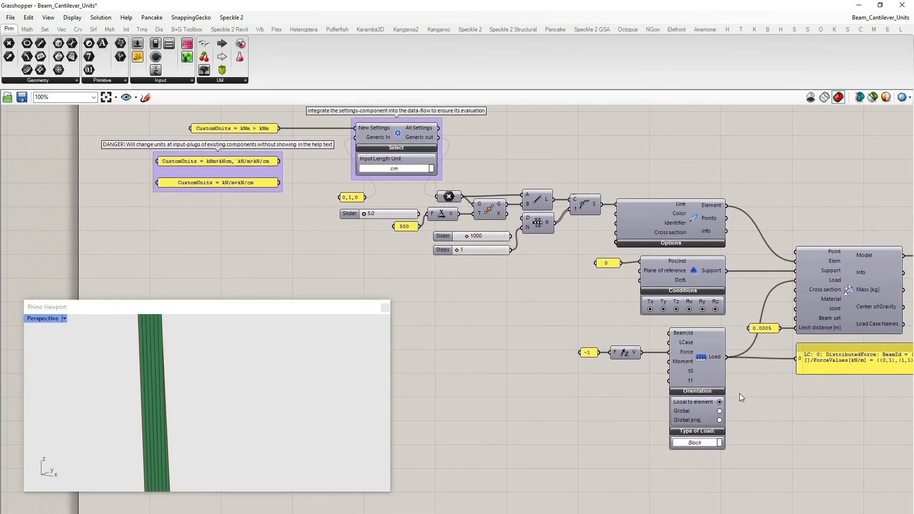
pyautogui.scroll(2, 739, 393)
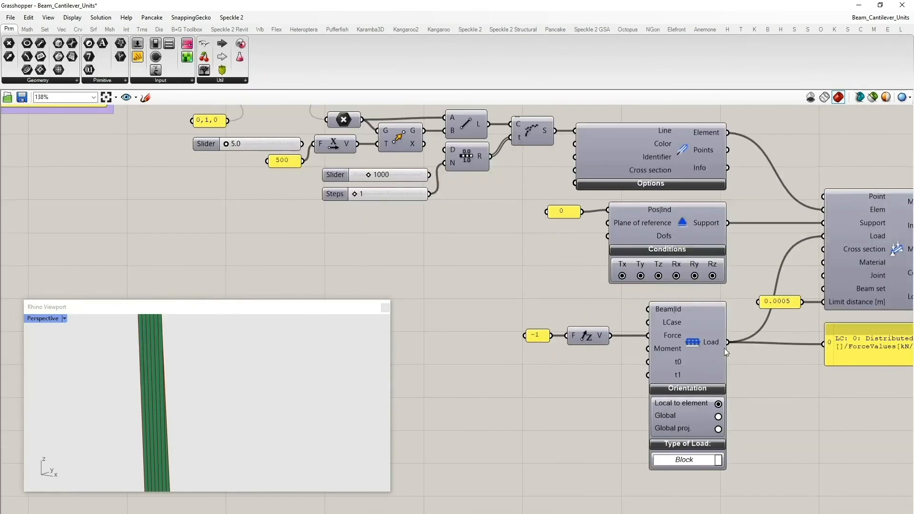
pyautogui.moveTo(748, 376); pyautogui.dragTo(774, 435, button='right')
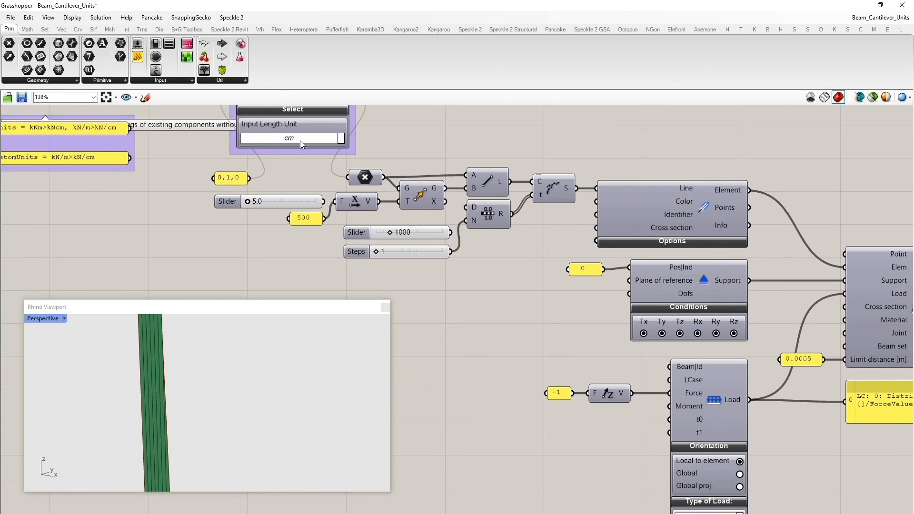
pyautogui.moveTo(289, 126); pyautogui.dragTo(304, 145, button='right')
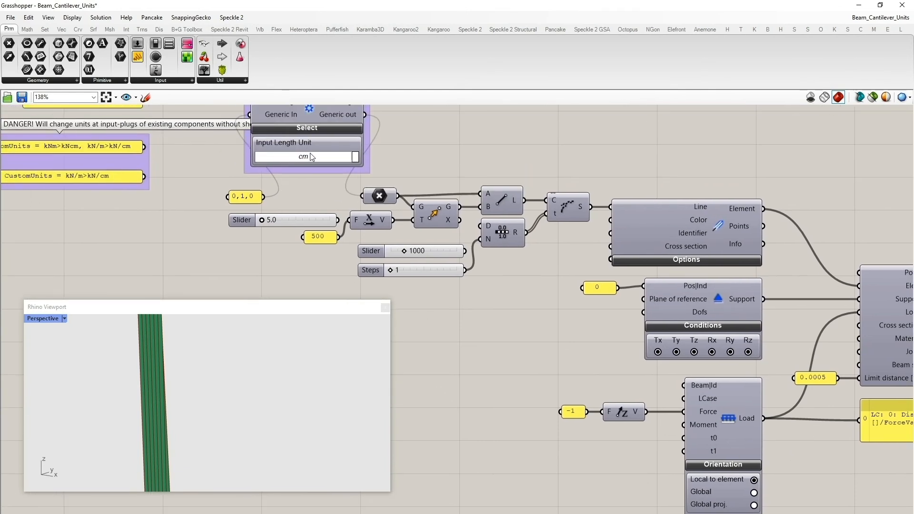
pyautogui.scroll(-3, 465, 330)
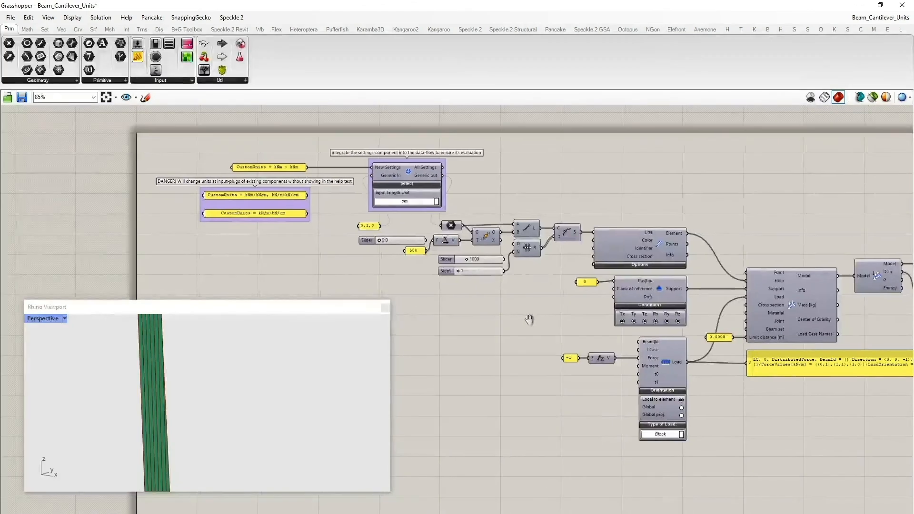
# - Force all objects in the document to recompute
pyautogui.middleClick(464, 361)
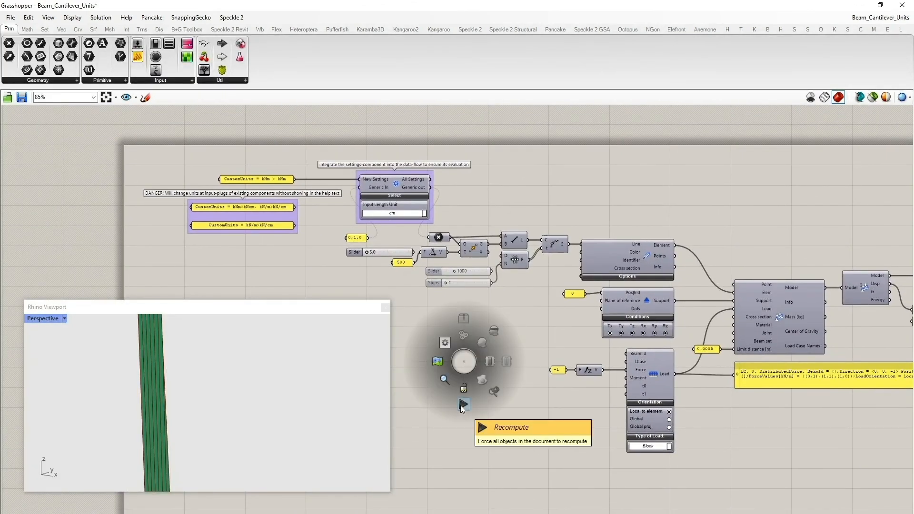
pyautogui.click(461, 405)
pyautogui.scroll(-1, 425, 390)
pyautogui.moveTo(634, 458); pyautogui.dragTo(421, 455, button='right')
pyautogui.middleClick(730, 307)
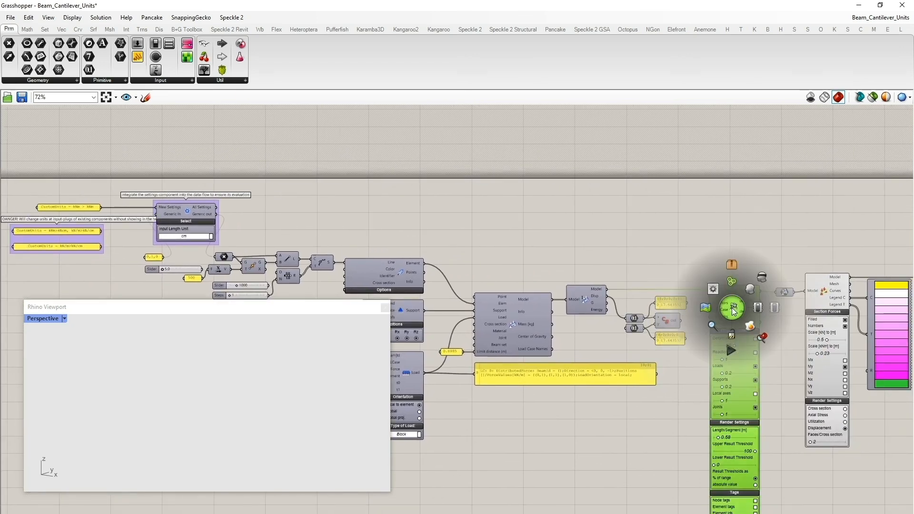
pyautogui.click(763, 335)
pyautogui.scroll(-5, 266, 391)
pyautogui.moveTo(458, 443); pyautogui.dragTo(667, 417, button='right')
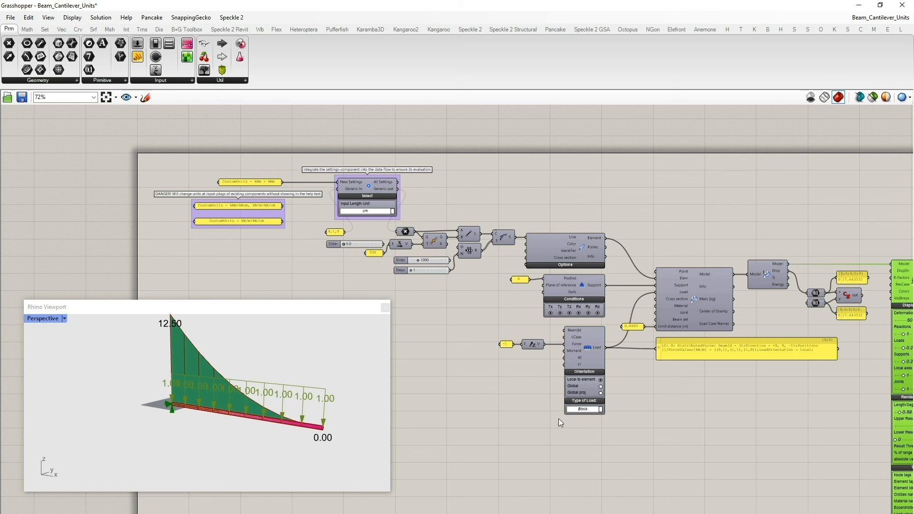
# - Recompute the whole document a second time
pyautogui.middleClick(432, 361)
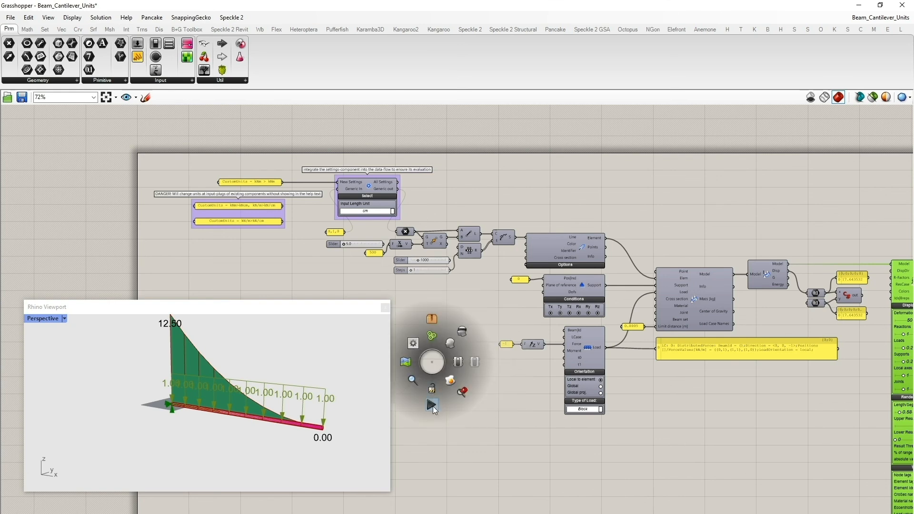
pyautogui.click(433, 406)
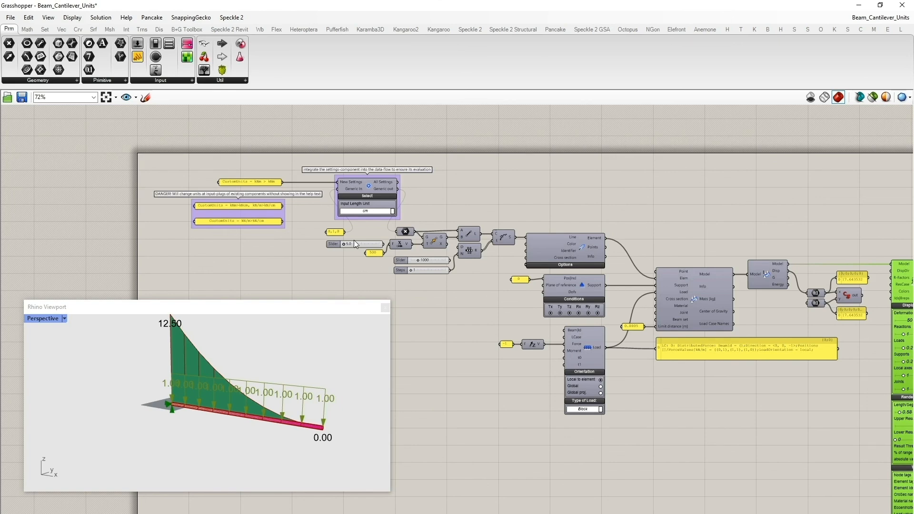
pyautogui.scroll(3, 353, 240)
pyautogui.scroll(1, 402, 154)
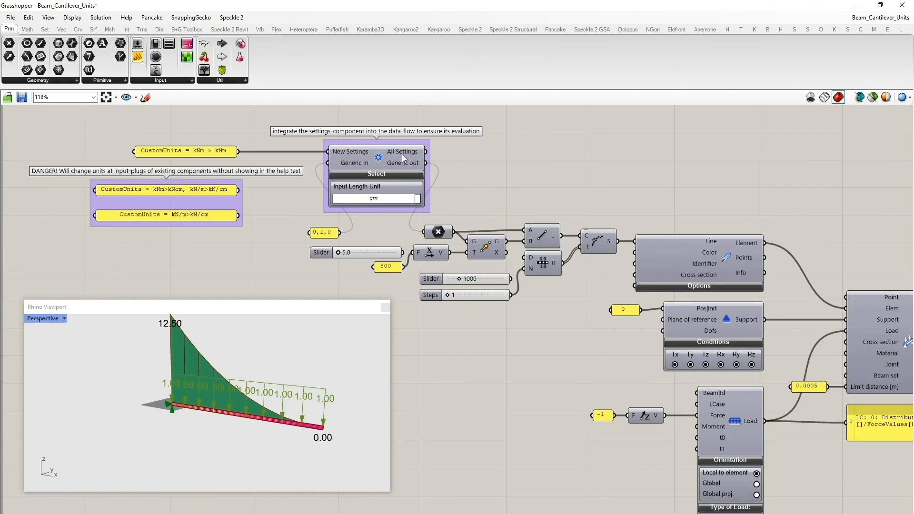